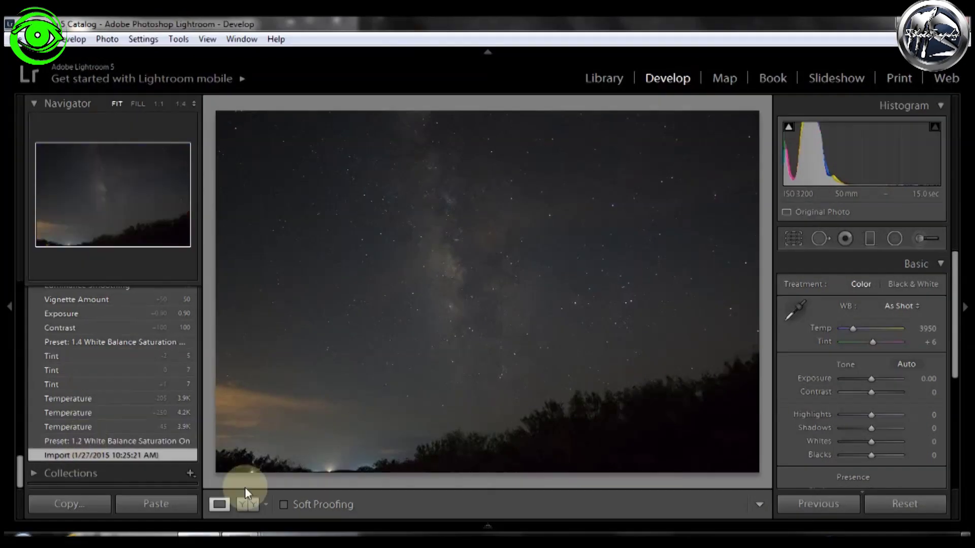
# Preview tut2.CR2, return to tut.CR2, and scroll to the Develop Presets list
pyautogui.click(488, 525)
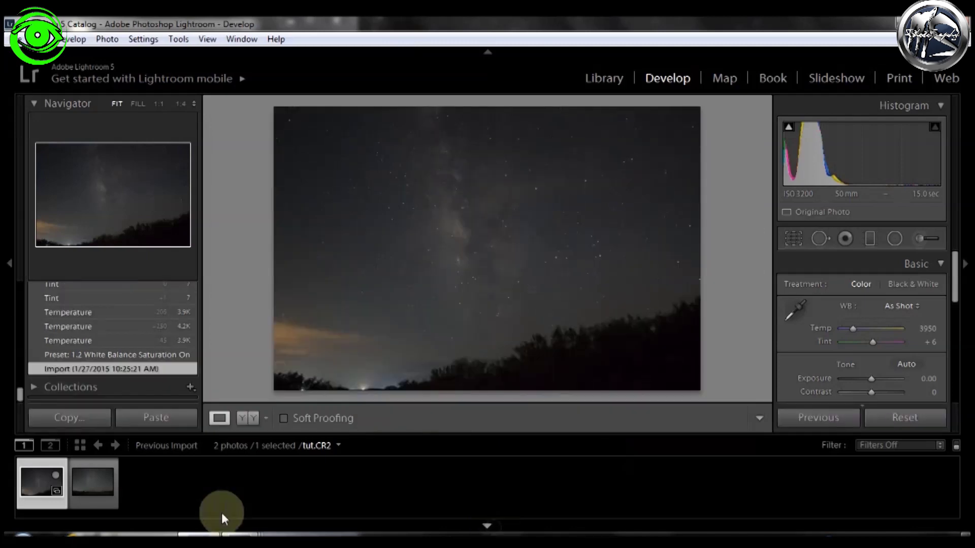
pyautogui.click(82, 475)
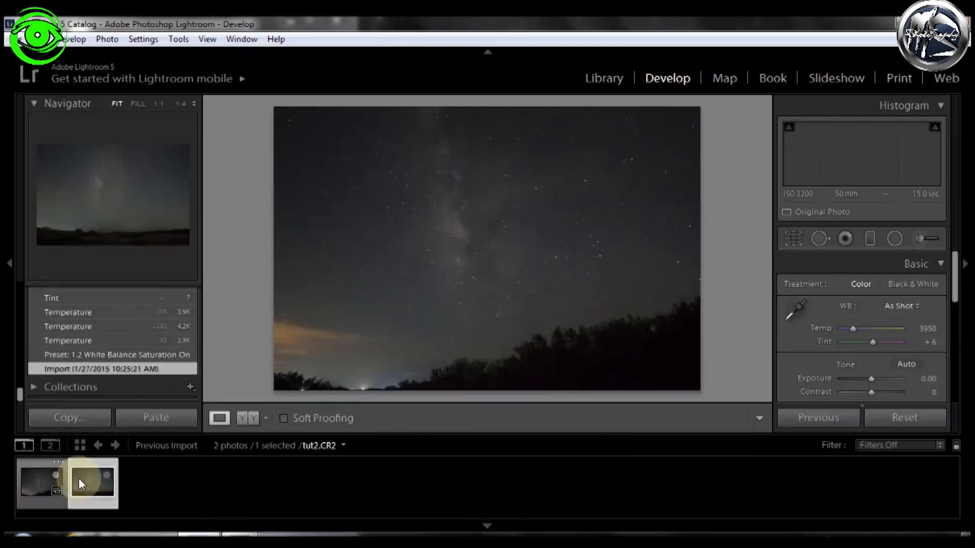
pyautogui.click(42, 482)
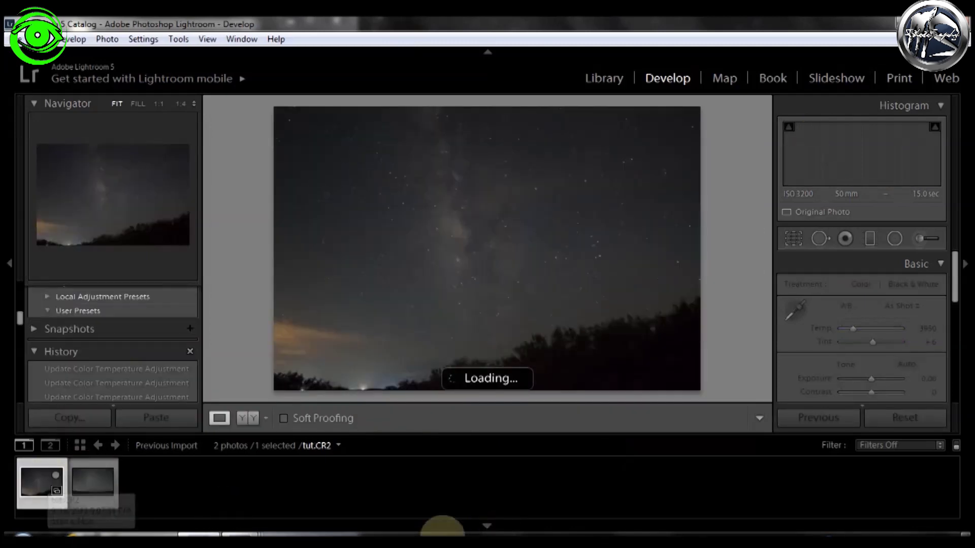
pyautogui.click(488, 523)
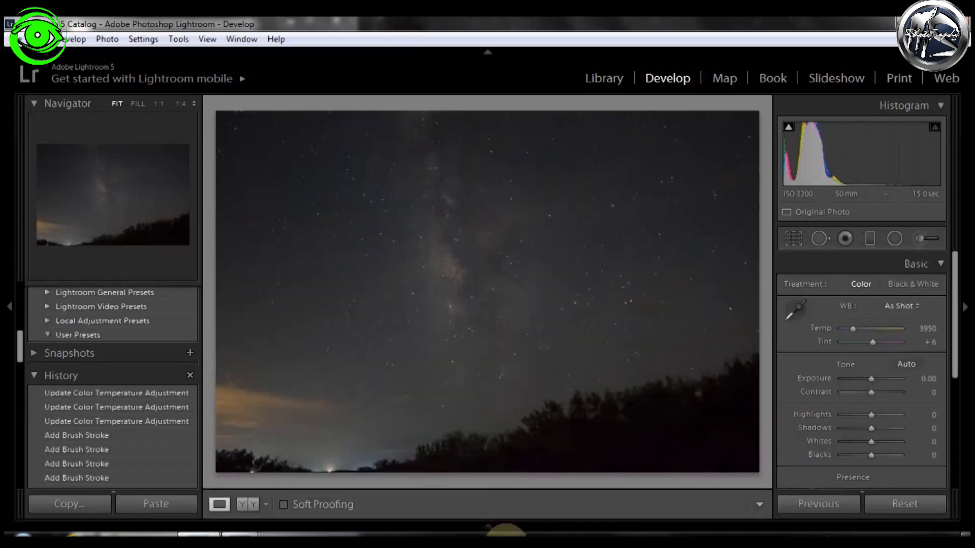
pyautogui.moveTo(24, 333); pyautogui.dragTo(23, 299)
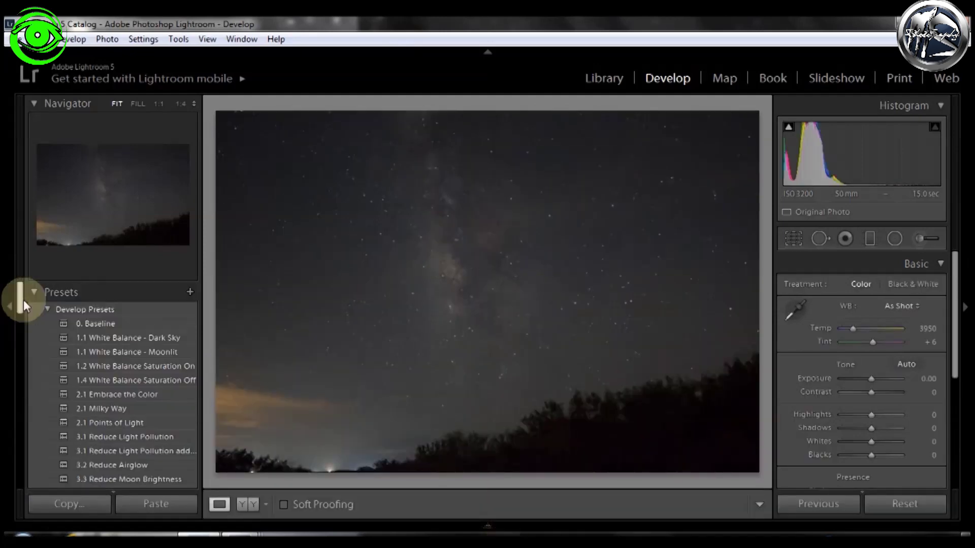
# Apply the 1.2 White Balance Saturation On preset and inspect the sky at 1:1 zoom
pyautogui.click(121, 366)
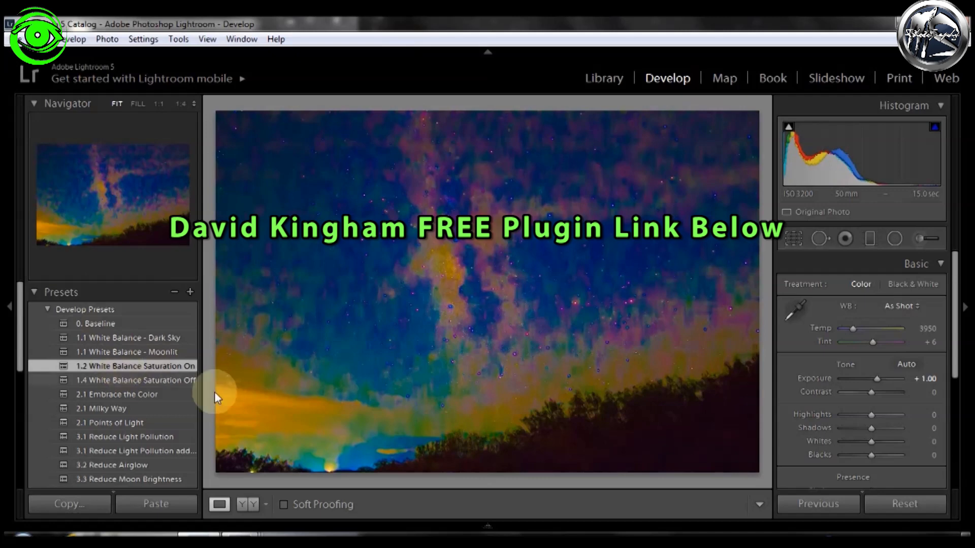
pyautogui.scroll(-3, 957, 345)
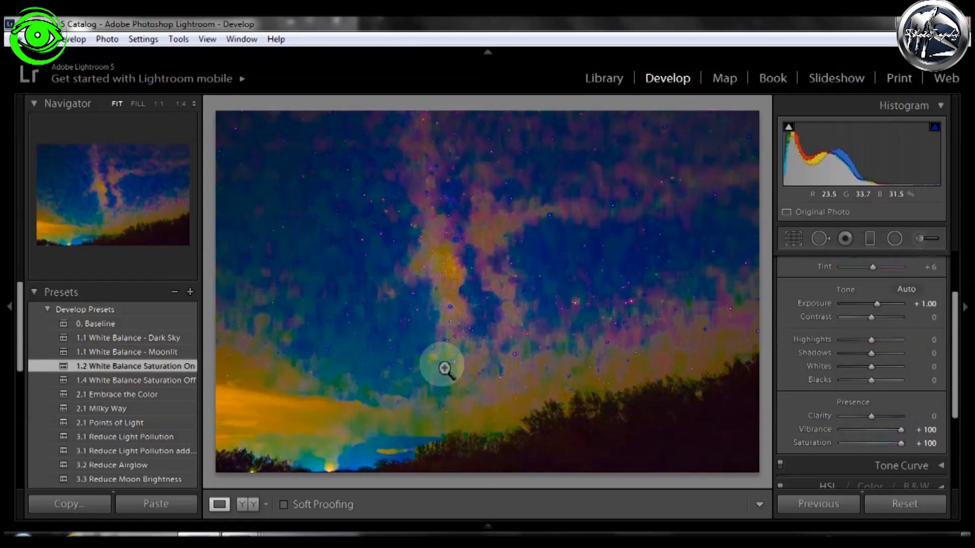
pyautogui.click(649, 191)
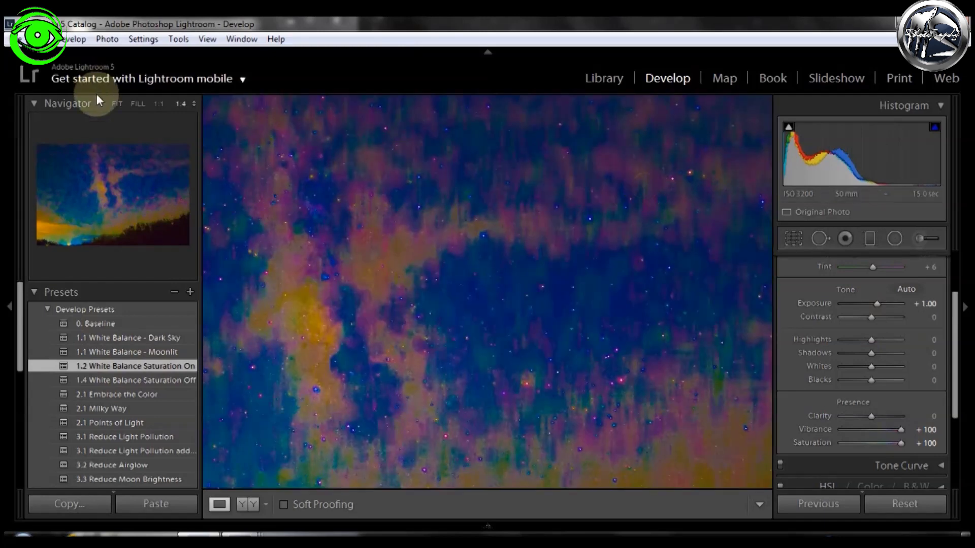
pyautogui.click(166, 100)
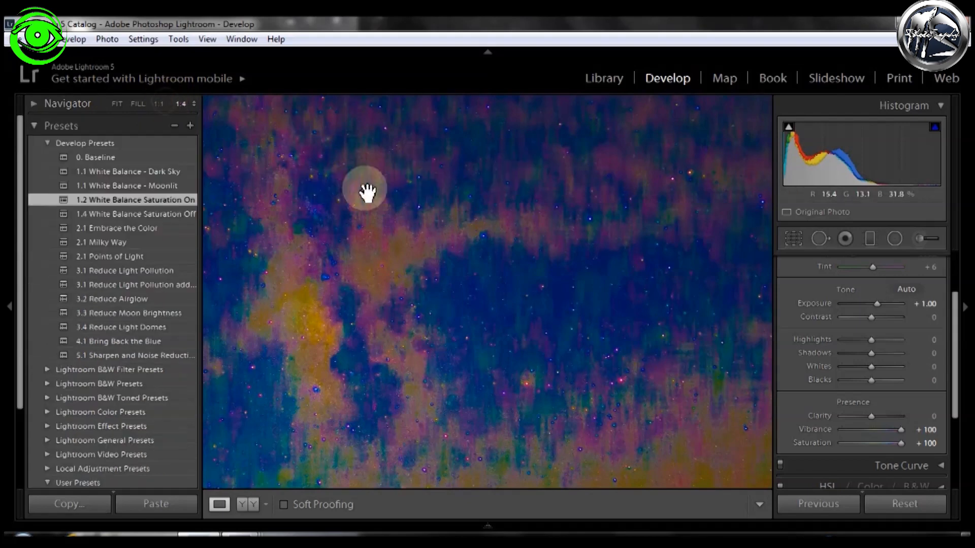
pyautogui.click(161, 102)
pyautogui.click(170, 104)
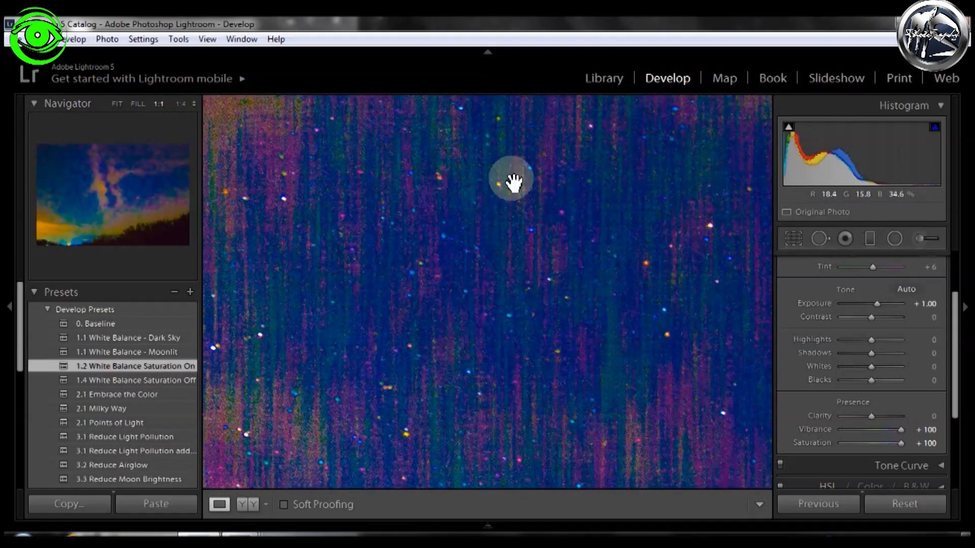
pyautogui.moveTo(452, 383); pyautogui.dragTo(470, 279)
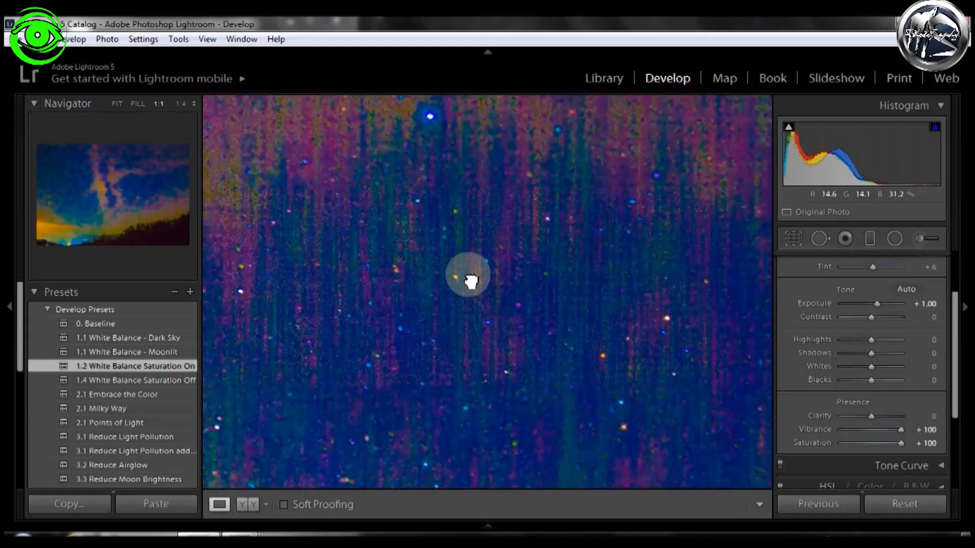
pyautogui.moveTo(603, 285); pyautogui.dragTo(542, 433)
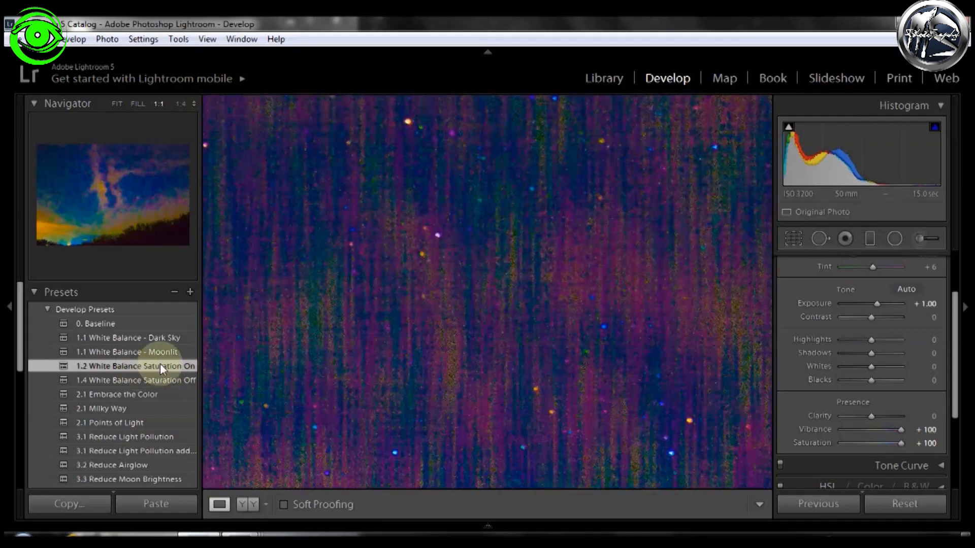
pyautogui.scroll(2, 893, 307)
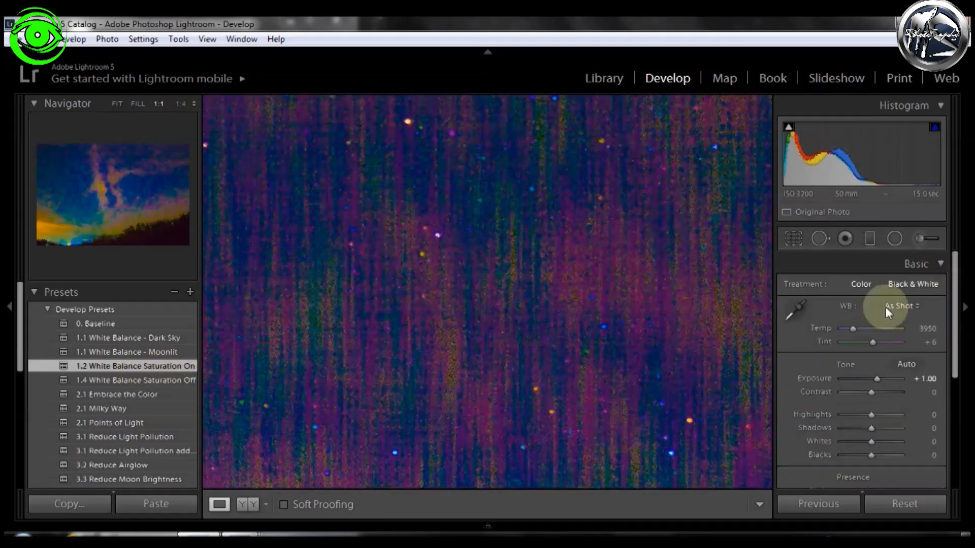
# Set Temp to 3979, fit the photo in view, and apply the 1.4 White Balance Saturation Off preset
pyautogui.moveTo(854, 328); pyautogui.dragTo(851, 328)
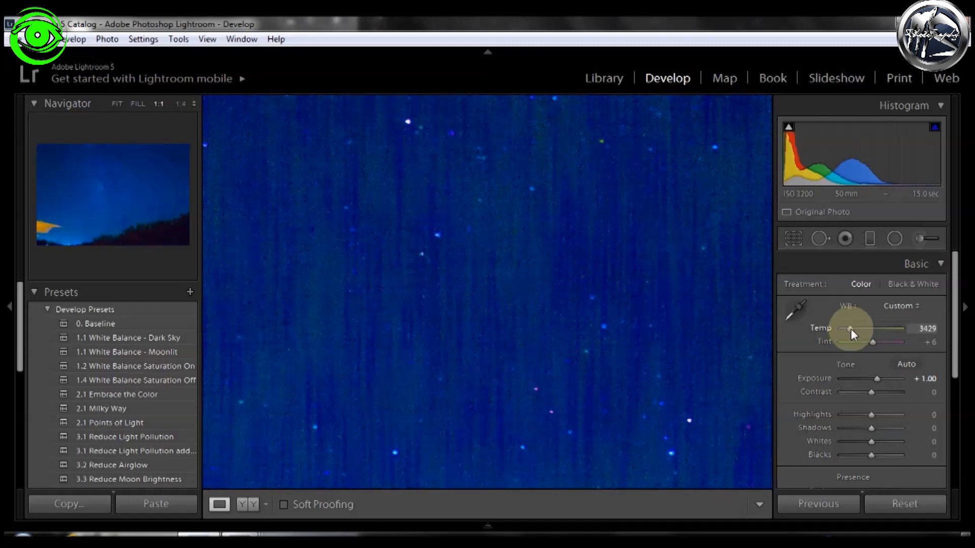
pyautogui.click(929, 330)
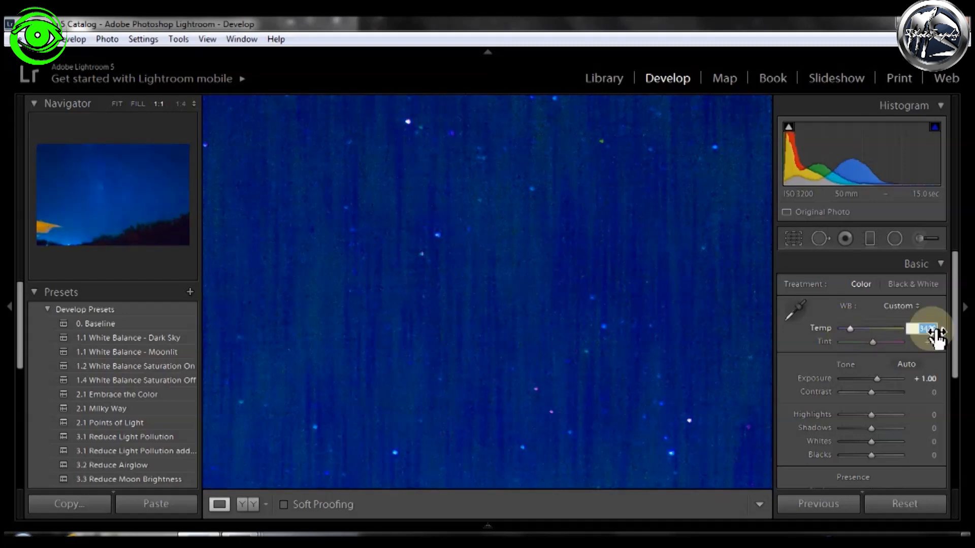
pyautogui.press('Up')
pyautogui.press('Up')
pyautogui.press('Up')
pyautogui.press('Up')
pyautogui.press('Up')
pyautogui.press('Up')
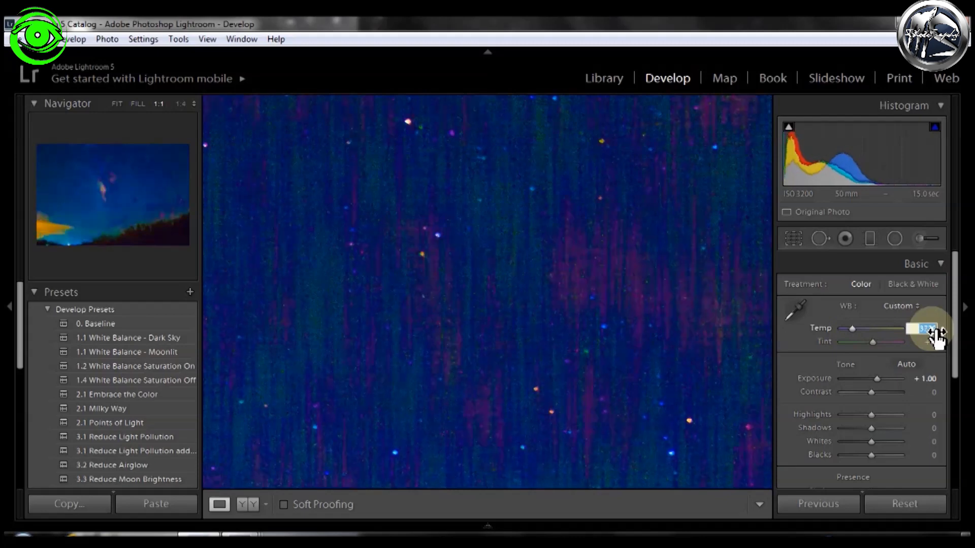
pyautogui.press('Up')
pyautogui.press('Up')
pyautogui.press('Up')
pyautogui.press('Up')
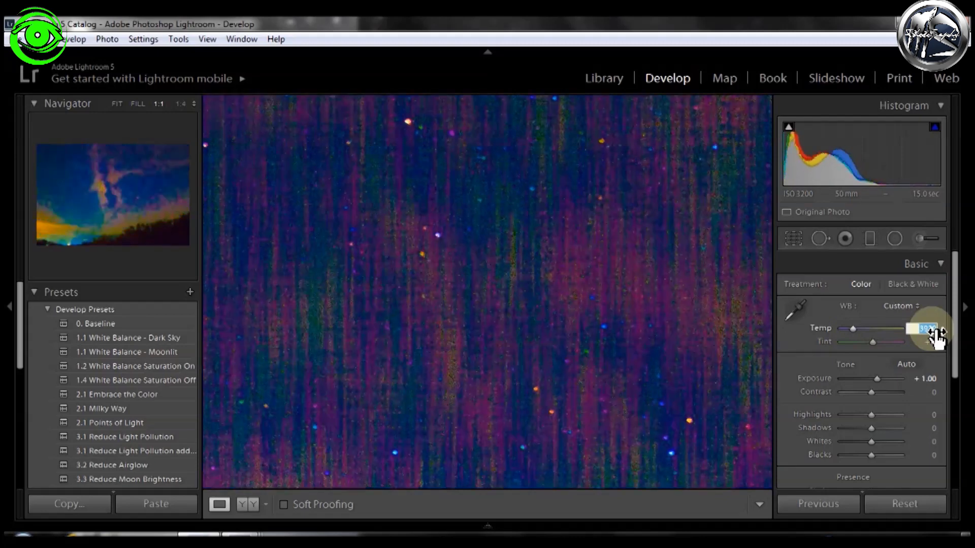
pyautogui.press('Up')
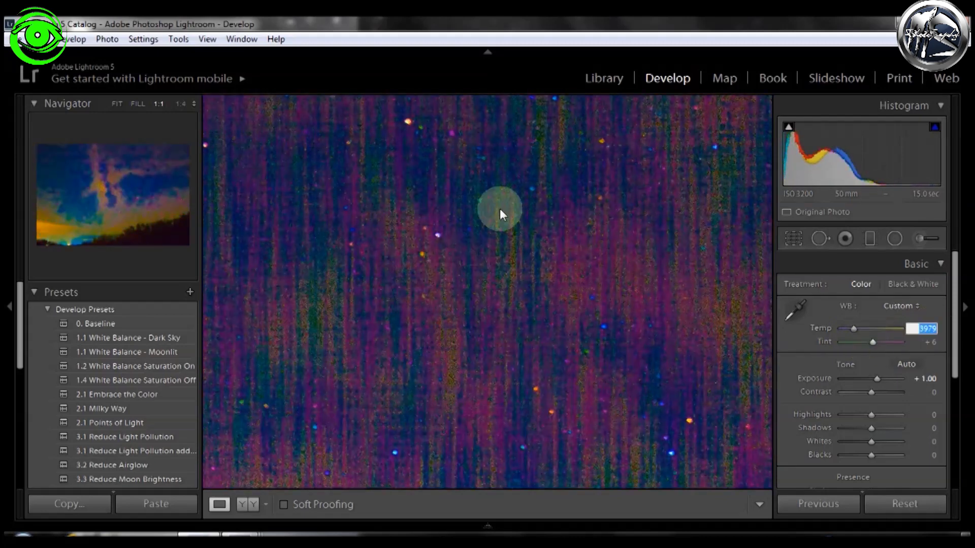
pyautogui.click(117, 105)
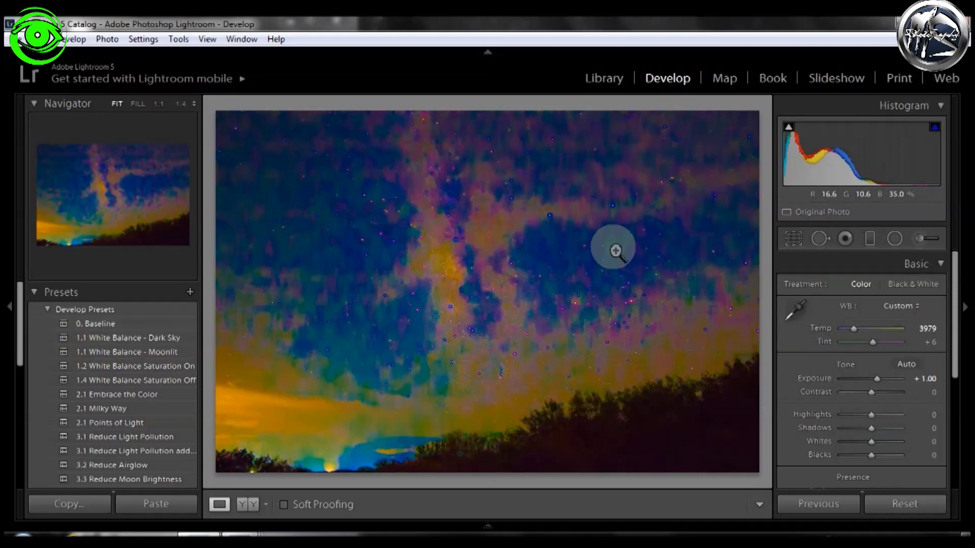
pyautogui.click(114, 380)
# Raise Contrast to +100 and Exposure to +1.19
pyautogui.click(36, 293)
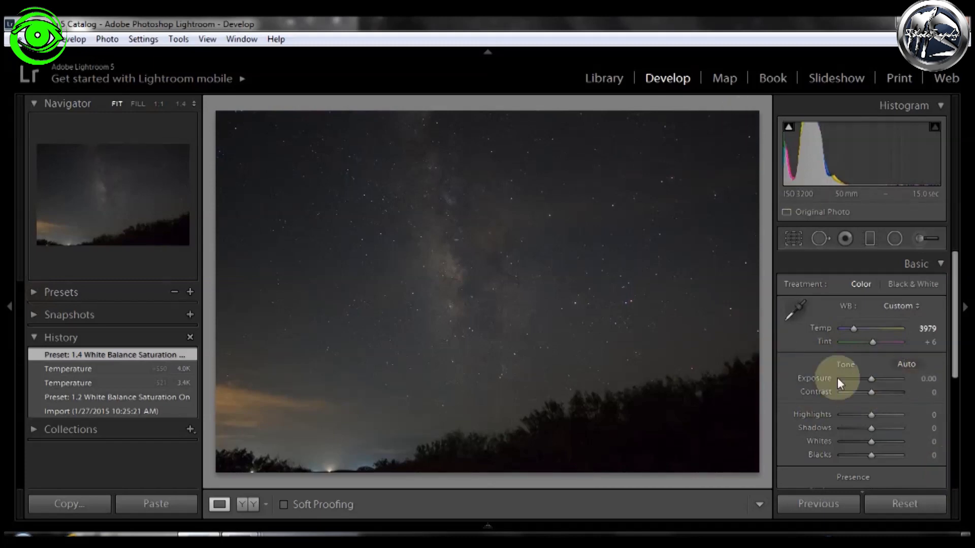
pyautogui.moveTo(871, 392); pyautogui.dragTo(888, 389)
pyautogui.moveTo(871, 379); pyautogui.dragTo(879, 378)
# Lighten the photo's corners with a Manual Lens Vignetting Amount of +52
pyautogui.moveTo(956, 330); pyautogui.dragTo(957, 479)
pyautogui.click(936, 427)
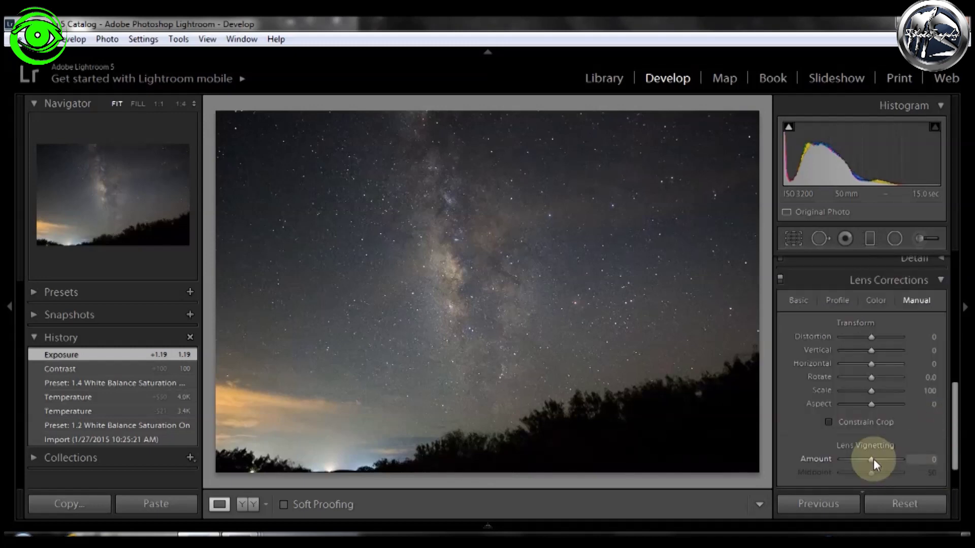
pyautogui.moveTo(874, 459); pyautogui.dragTo(888, 459)
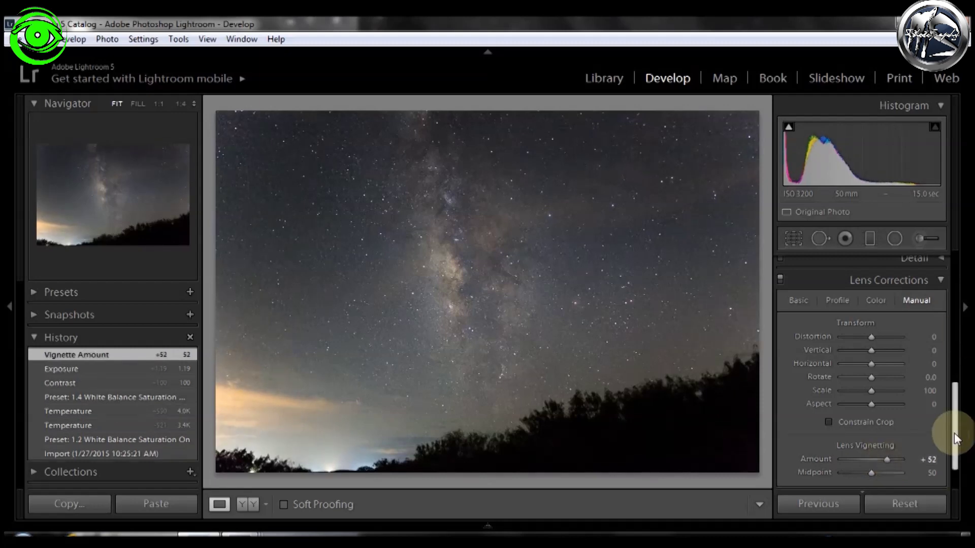
pyautogui.scroll(3, 954, 385)
# Open the Detail panel and set its preview to a sky area of the photo
pyautogui.click(939, 339)
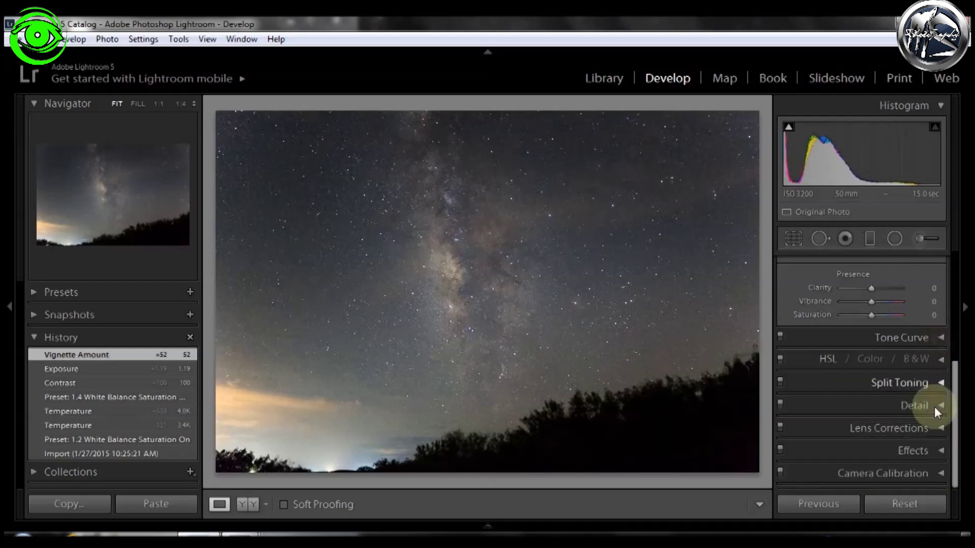
pyautogui.click(941, 405)
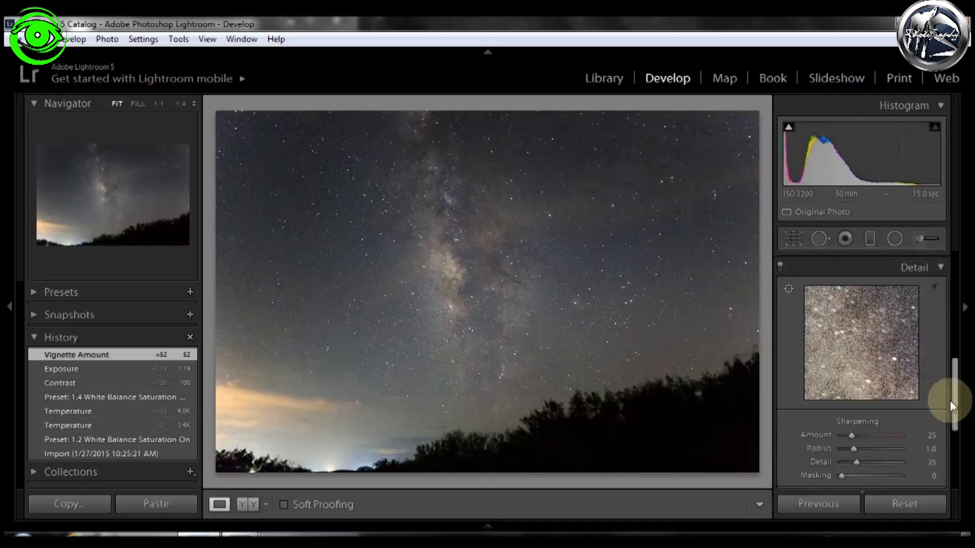
pyautogui.scroll(1, 955, 399)
pyautogui.scroll(1, 956, 398)
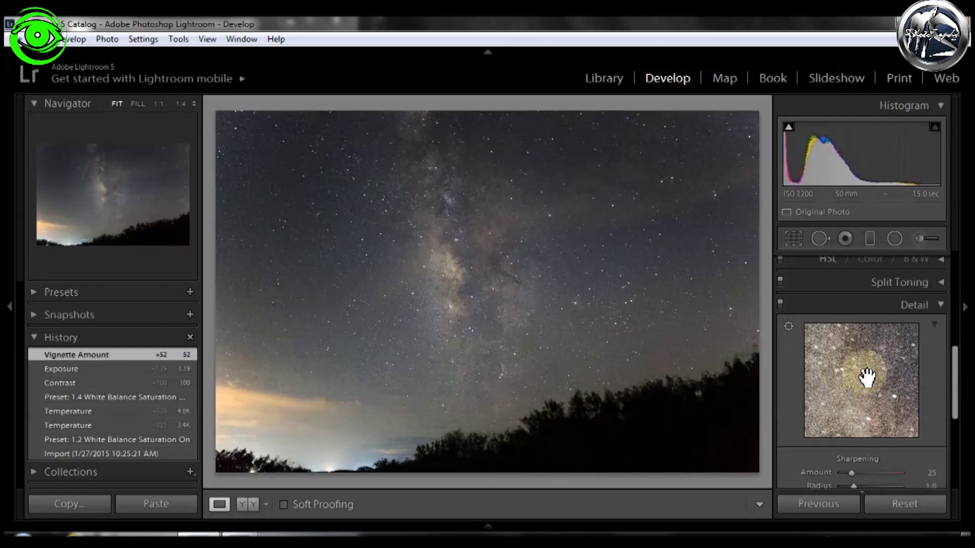
pyautogui.click(788, 327)
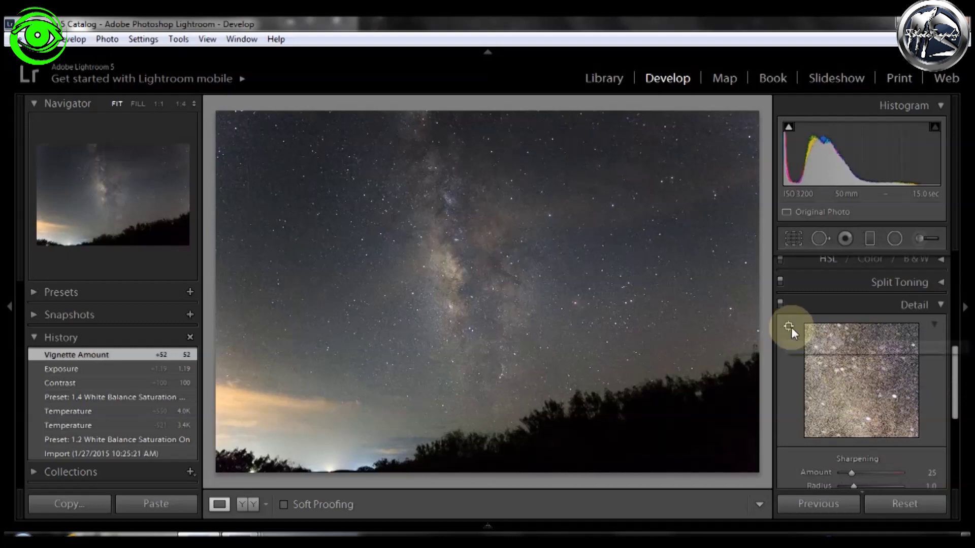
pyautogui.click(462, 268)
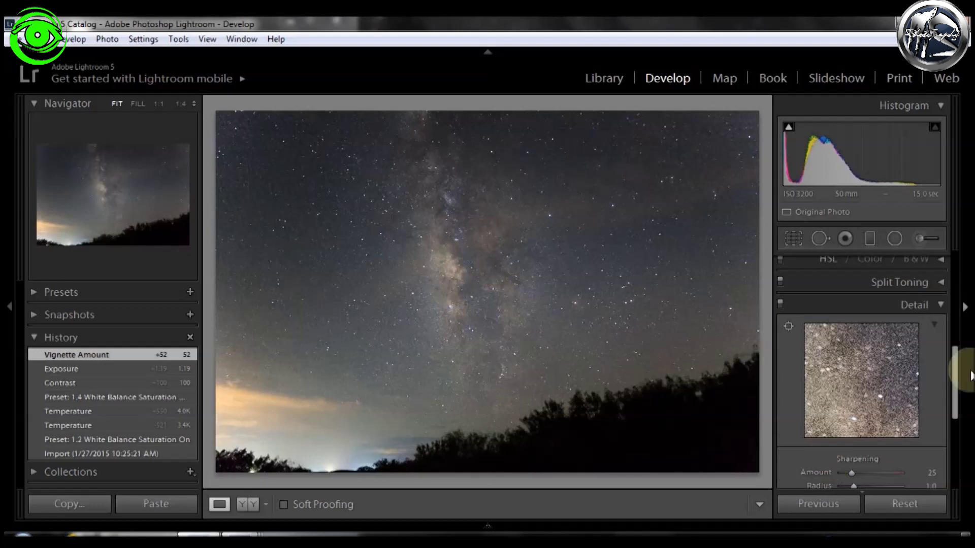
# Compare Luminance noise reduction at 0 against about 20, leaving it at 20
pyautogui.moveTo(950, 394); pyautogui.dragTo(953, 410)
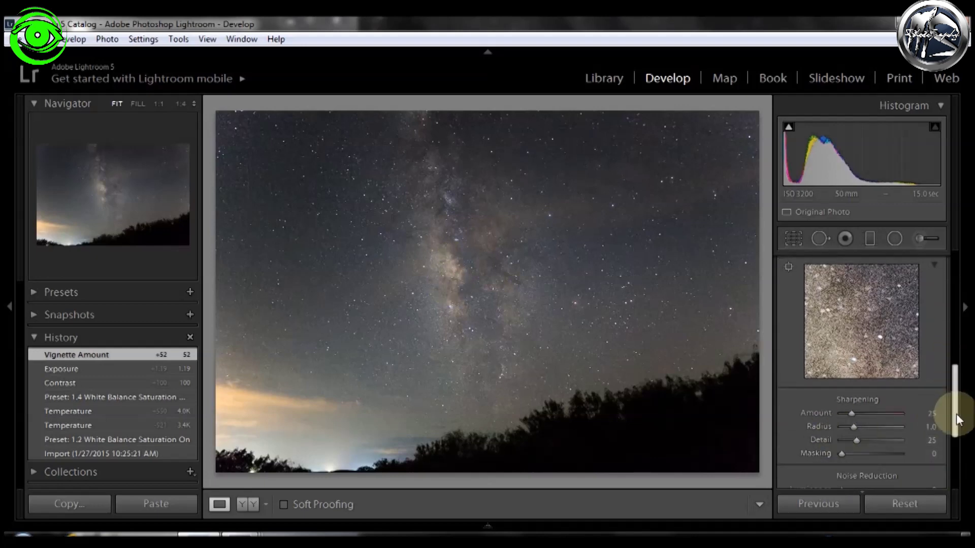
pyautogui.moveTo(951, 413); pyautogui.dragTo(959, 429)
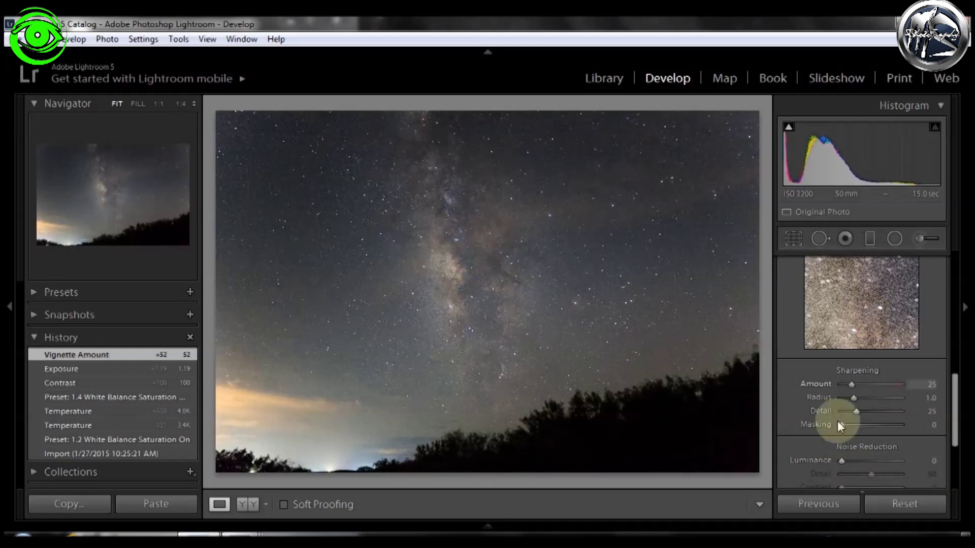
pyautogui.moveTo(842, 461); pyautogui.dragTo(871, 463)
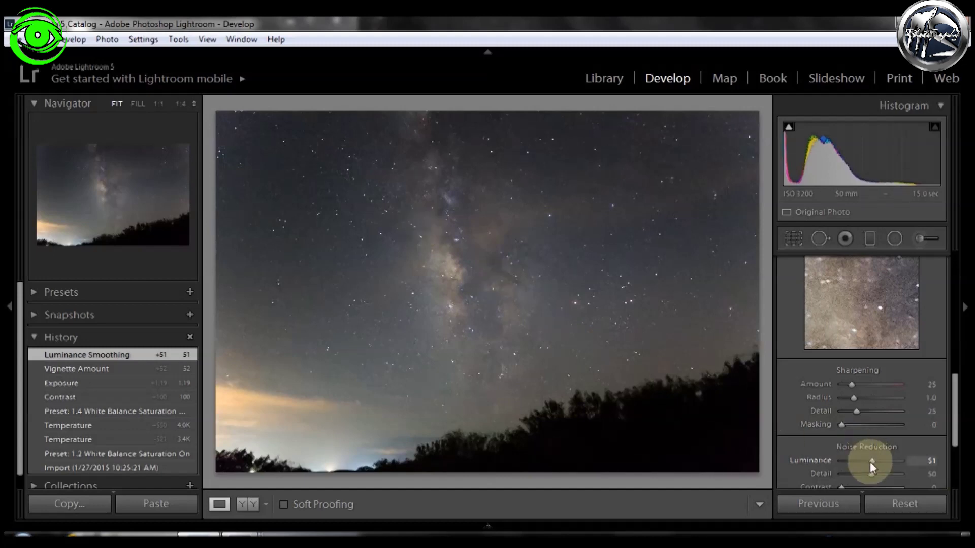
pyautogui.moveTo(869, 462); pyautogui.dragTo(843, 467)
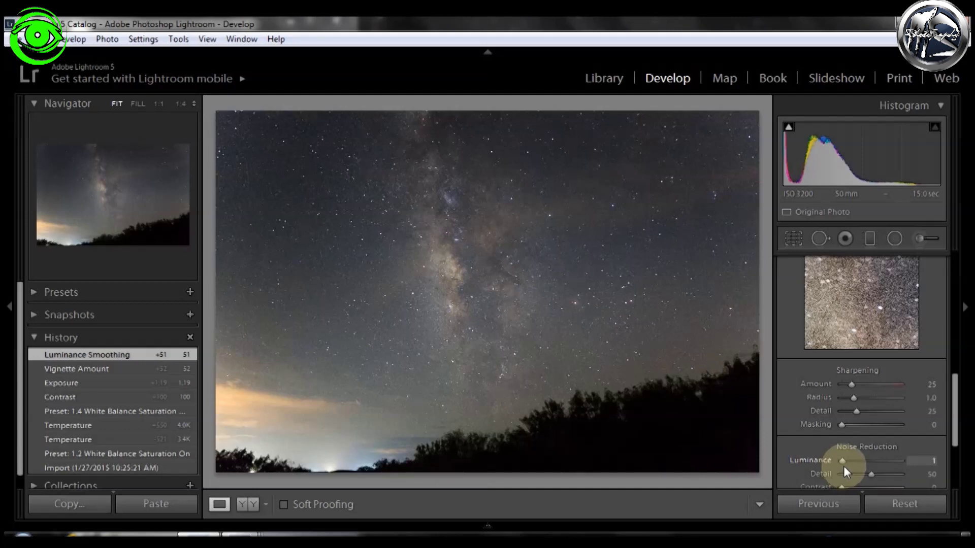
pyautogui.moveTo(843, 465); pyautogui.dragTo(855, 463)
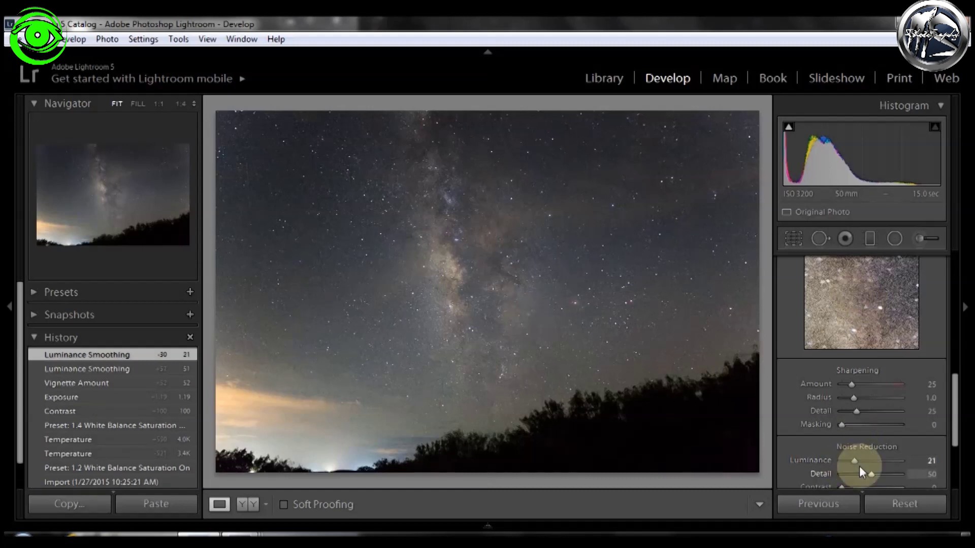
pyautogui.moveTo(855, 461)
pyautogui.mouseDown()
pyautogui.moveTo(839, 462)
pyautogui.moveTo(854, 460)
pyautogui.mouseUp()
# Reset Contrast and Exposure to zero, then set Exposure +0.83 and Contrast +67
pyautogui.scroll(3, 960, 414)
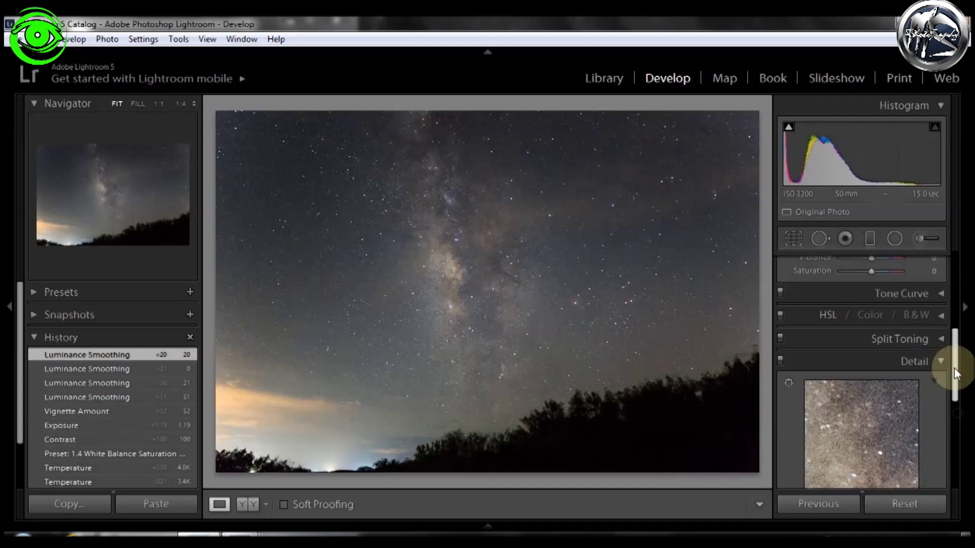
pyautogui.click(943, 364)
pyautogui.scroll(5, 958, 405)
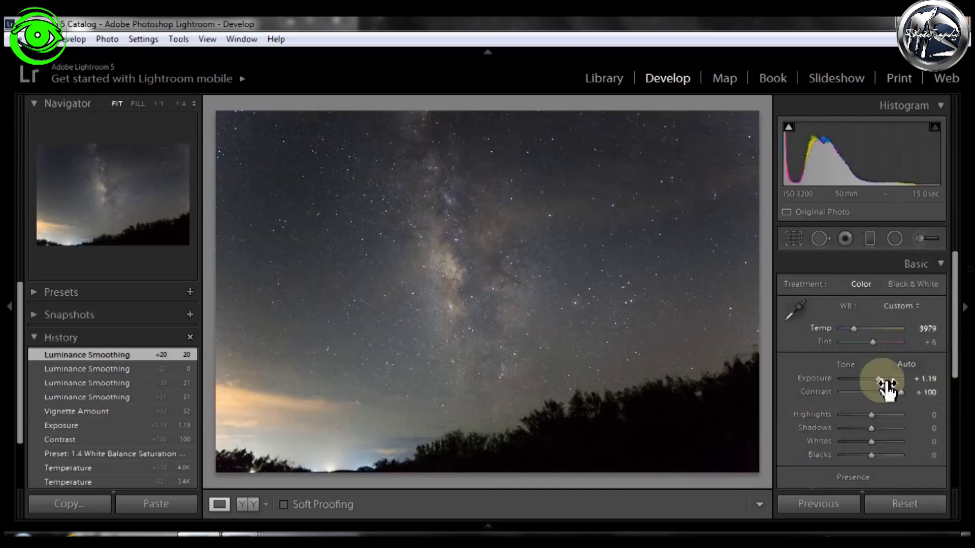
pyautogui.doubleClick(815, 392)
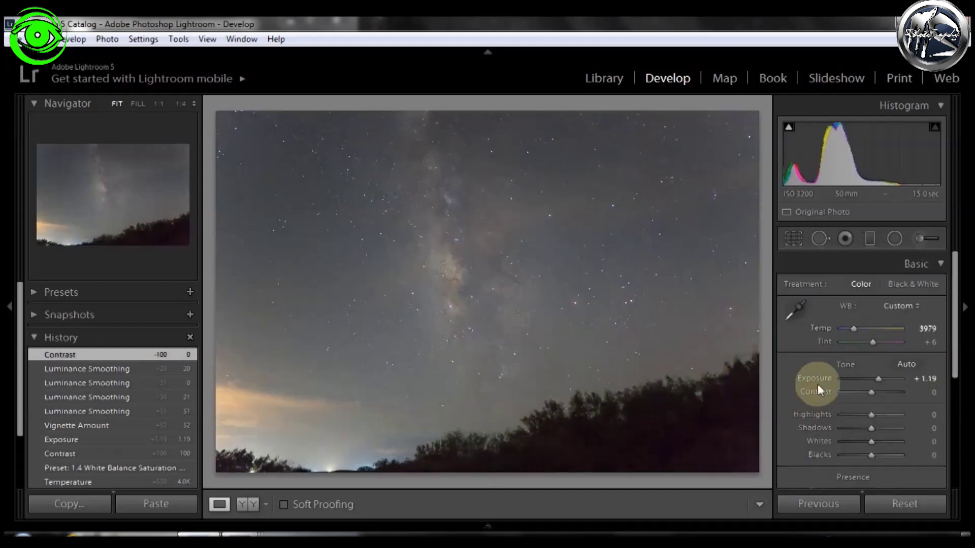
pyautogui.doubleClick(821, 378)
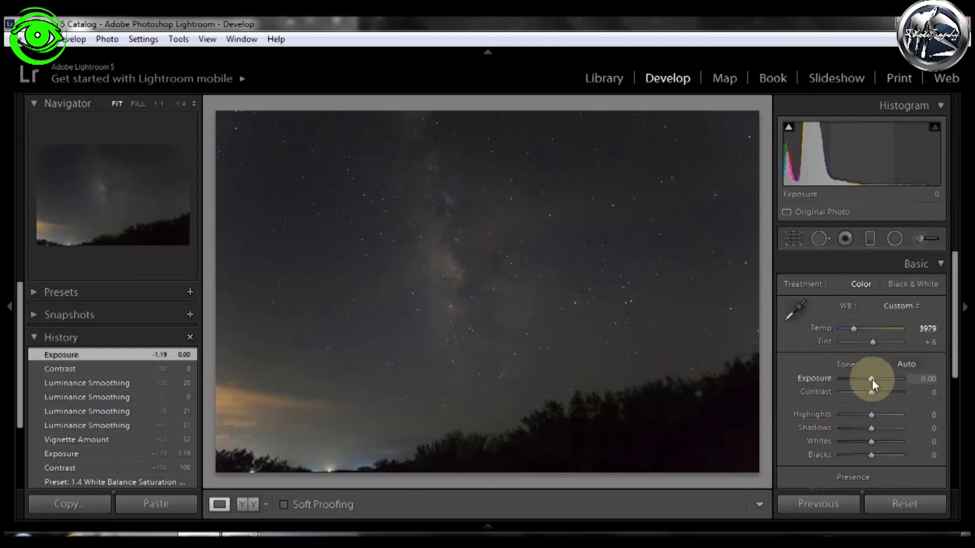
pyautogui.moveTo(872, 379); pyautogui.dragTo(890, 392)
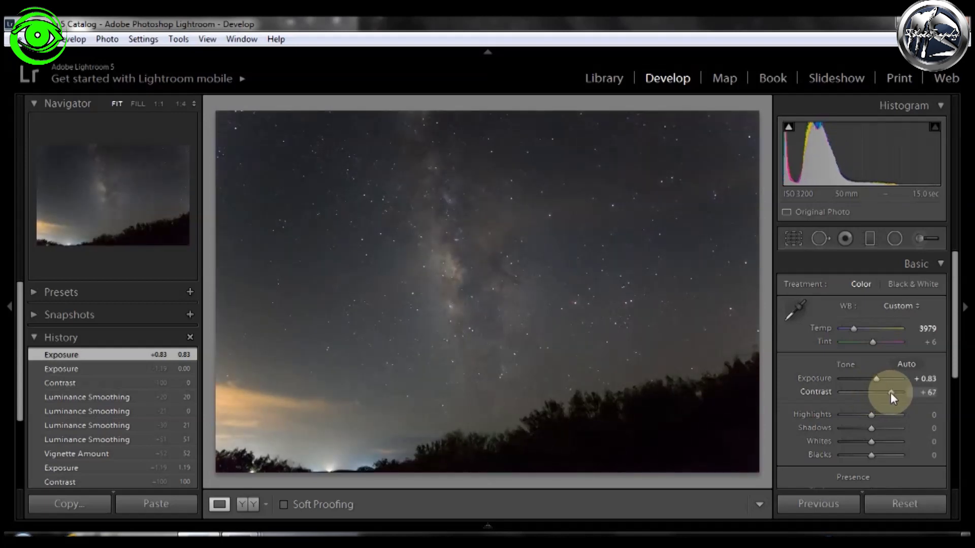
pyautogui.moveTo(890, 392); pyautogui.dragTo(891, 392)
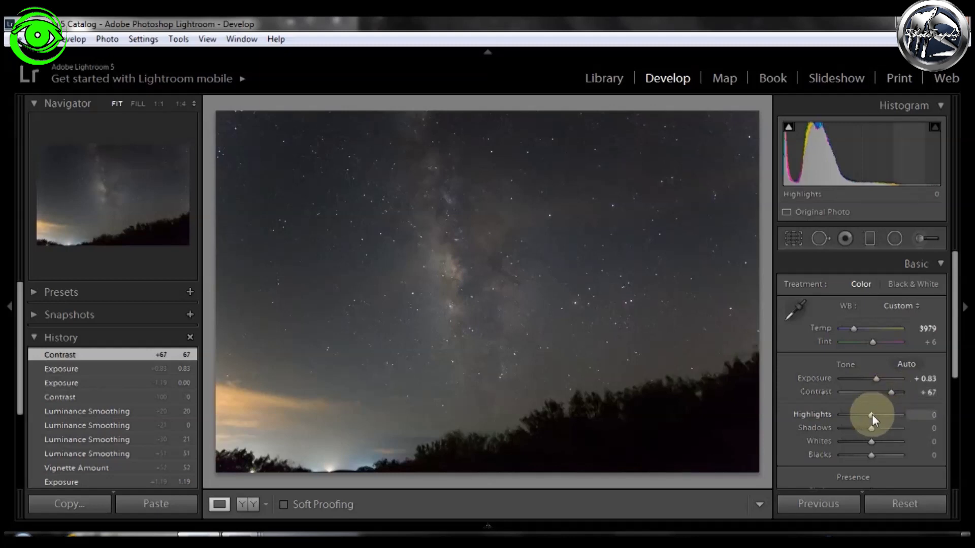
# Set Highlights to +24 and Whites to +38
pyautogui.moveTo(872, 414); pyautogui.dragTo(879, 412)
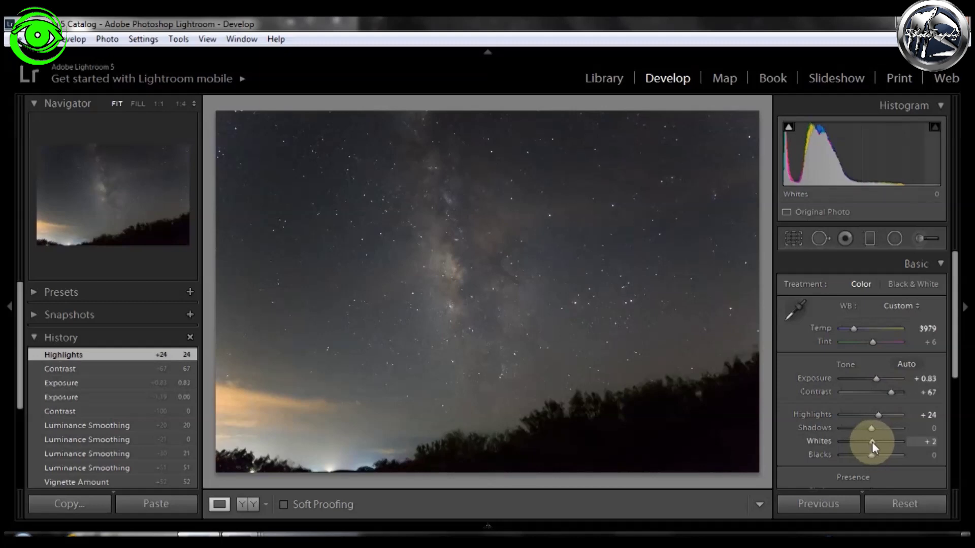
pyautogui.moveTo(872, 443); pyautogui.dragTo(878, 443)
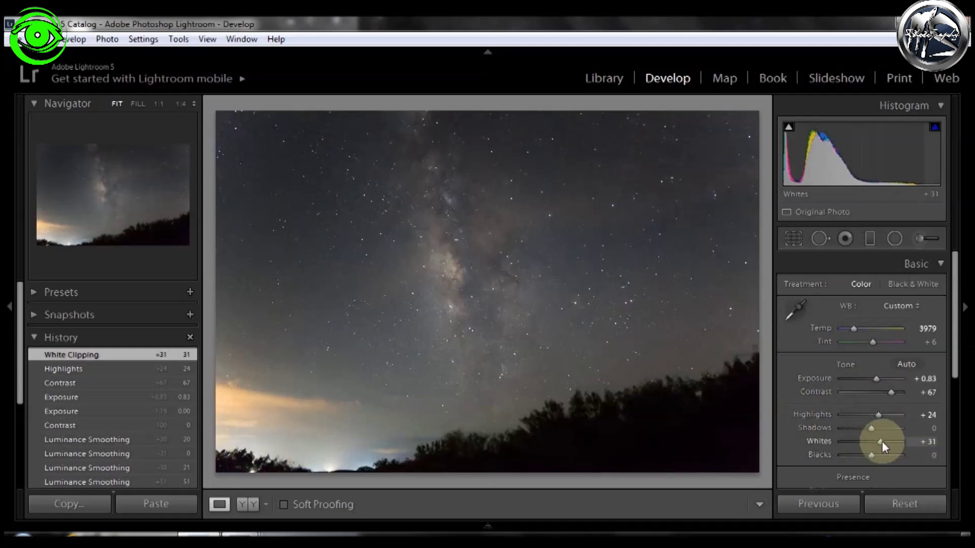
pyautogui.moveTo(883, 443); pyautogui.dragTo(886, 444)
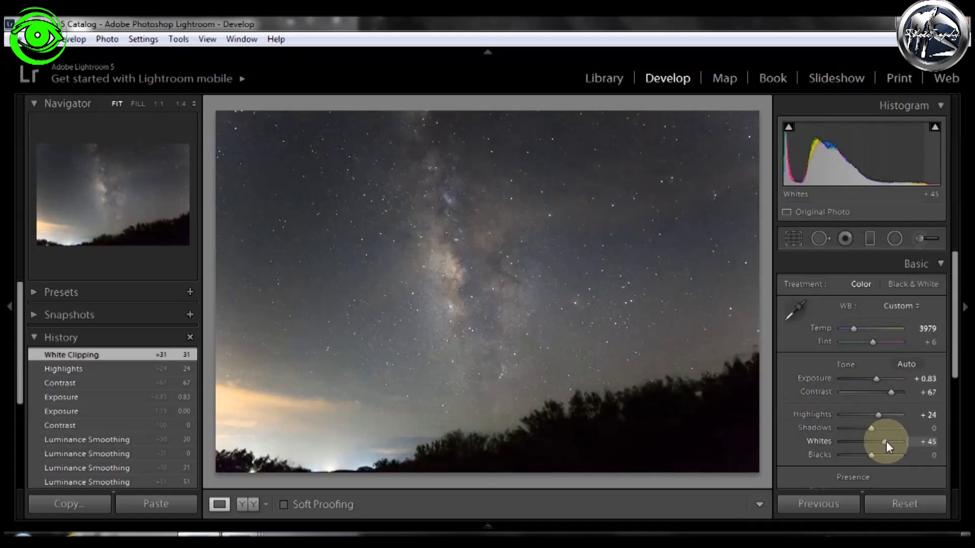
pyautogui.moveTo(885, 440); pyautogui.dragTo(883, 442)
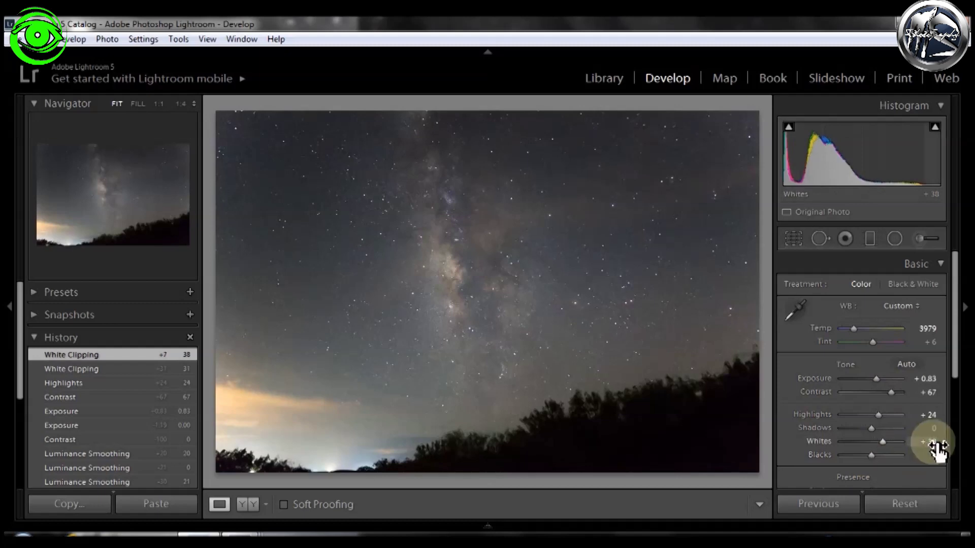
# Set Blacks to −38 and Shadows to −33
pyautogui.moveTo(871, 456); pyautogui.dragTo(861, 455)
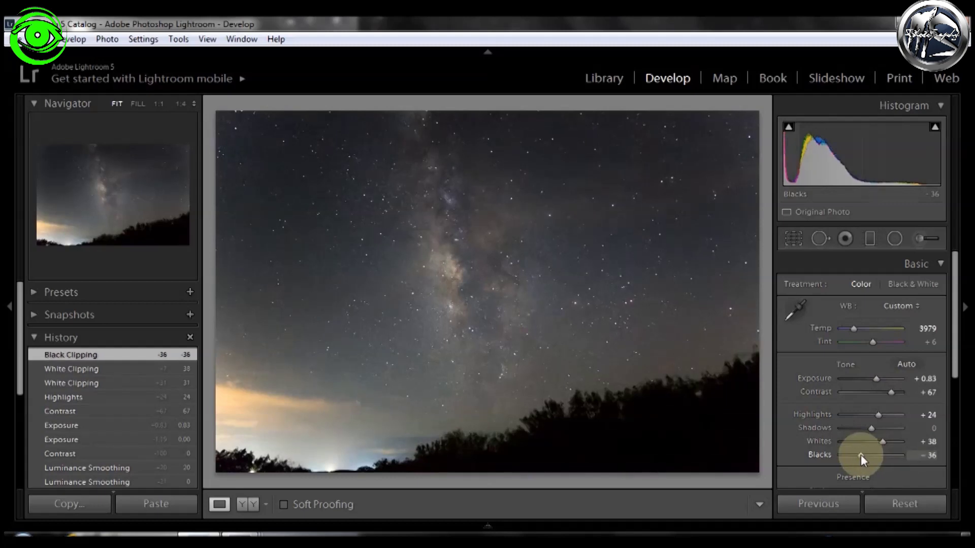
pyautogui.moveTo(860, 455); pyautogui.dragTo(860, 454)
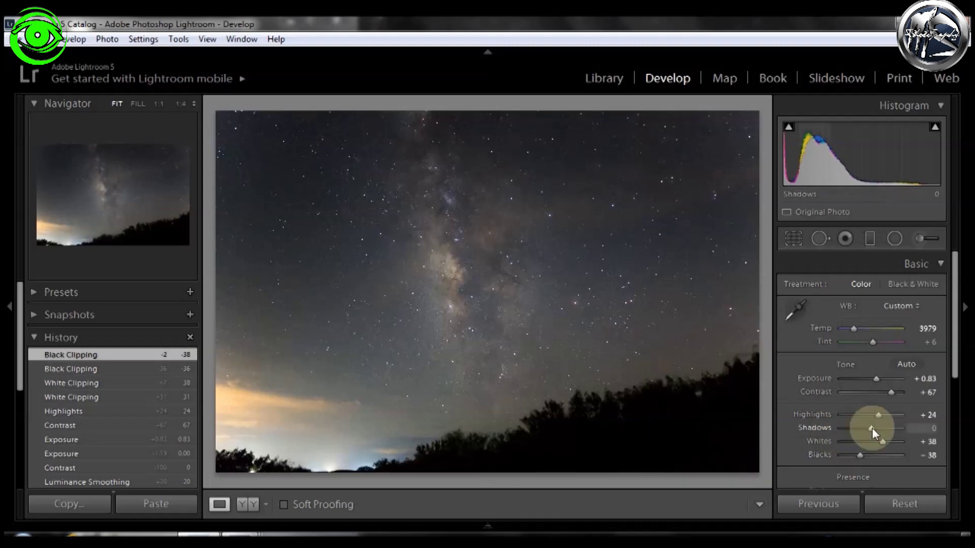
pyautogui.moveTo(871, 427)
pyautogui.mouseDown()
pyautogui.moveTo(883, 429)
pyautogui.moveTo(873, 429)
pyautogui.mouseUp()
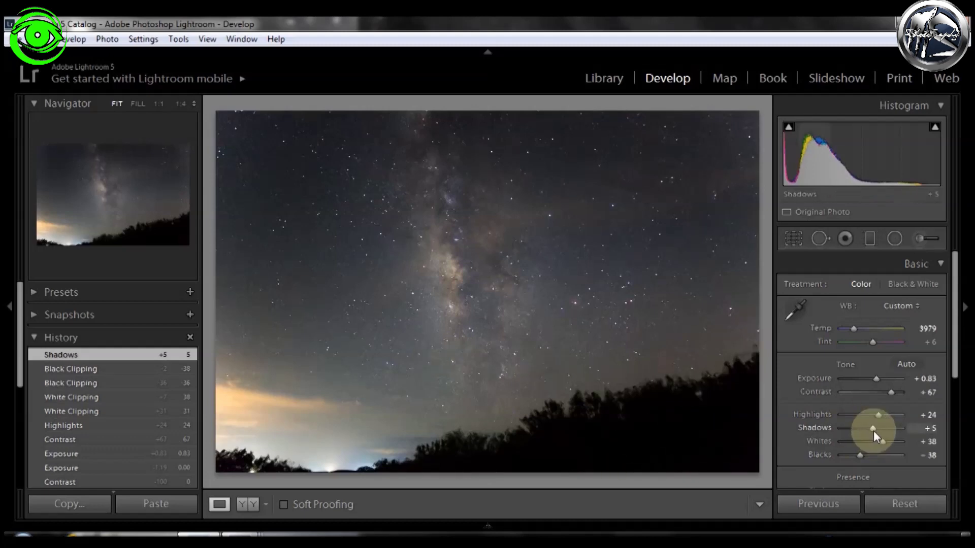
pyautogui.moveTo(873, 429); pyautogui.dragTo(856, 431)
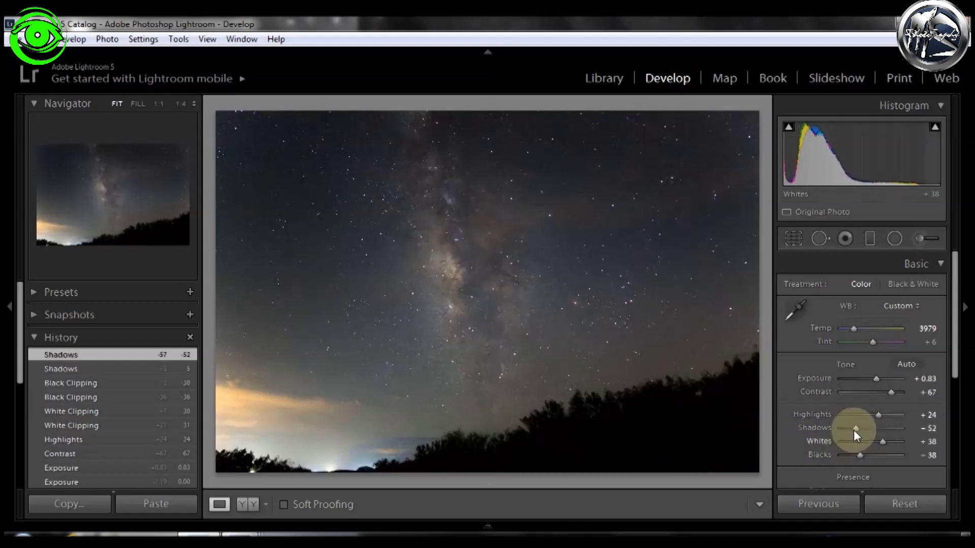
pyautogui.moveTo(855, 429); pyautogui.dragTo(859, 431)
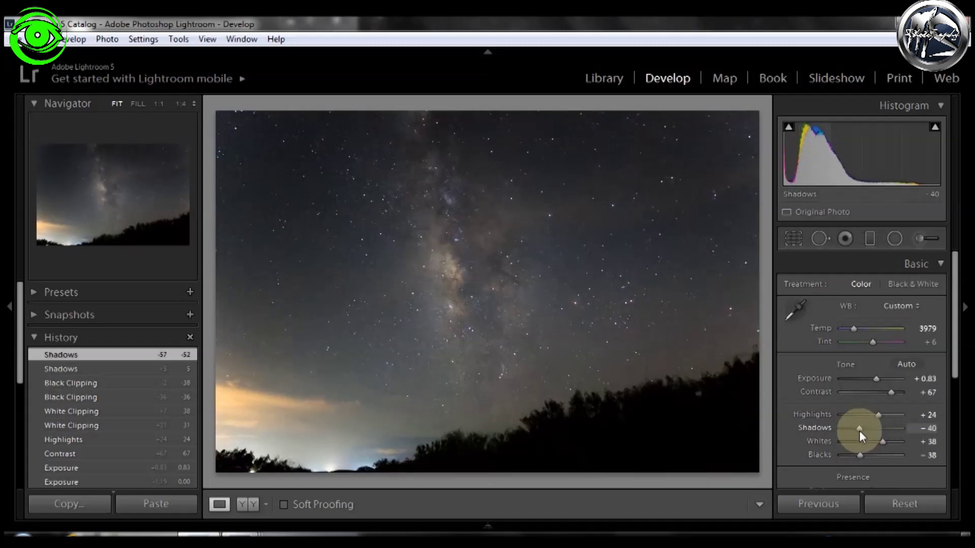
pyautogui.moveTo(859, 431); pyautogui.dragTo(861, 431)
pyautogui.scroll(-2, 929, 442)
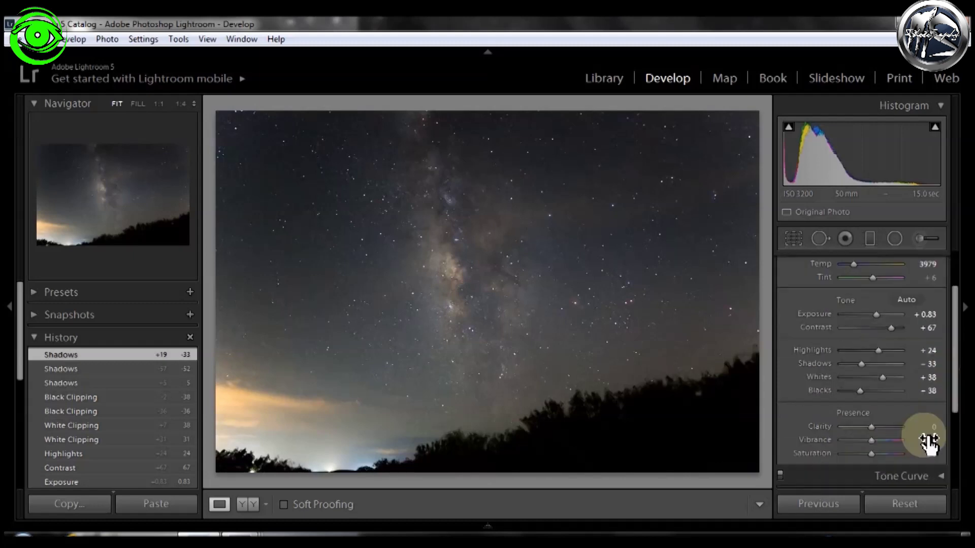
# Raise Clarity to +33 and compare it against the earlier Shadows history state
pyautogui.moveTo(870, 430); pyautogui.dragTo(874, 429)
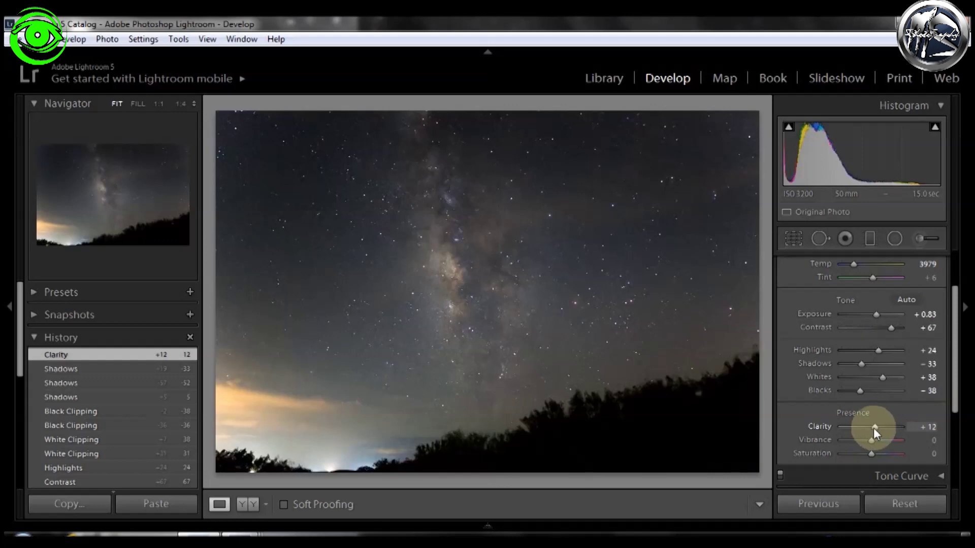
pyautogui.moveTo(873, 428); pyautogui.dragTo(881, 427)
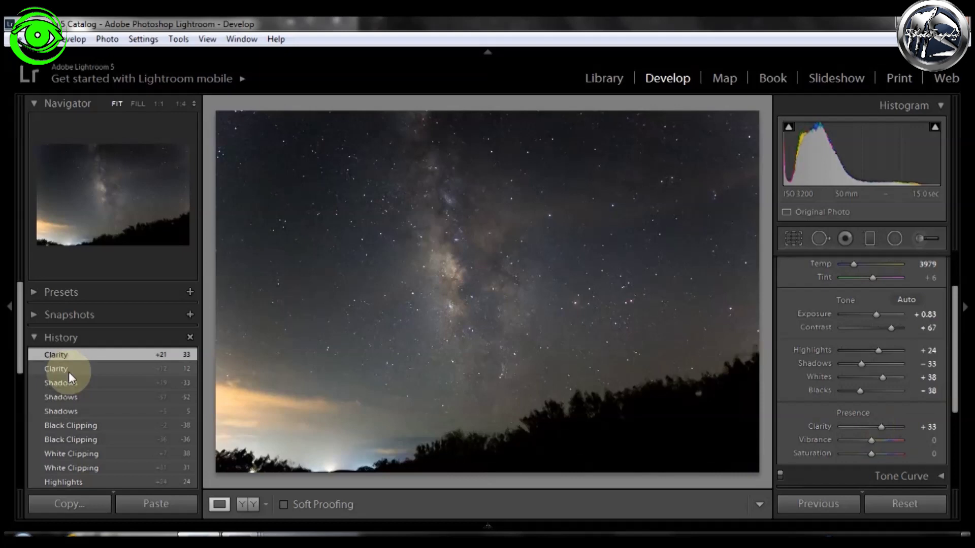
pyautogui.click(71, 384)
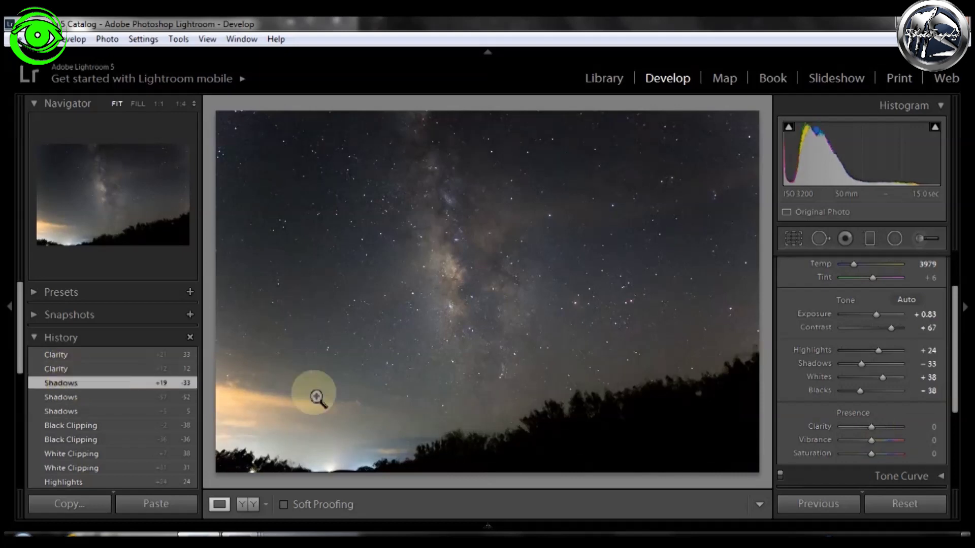
pyautogui.click(61, 354)
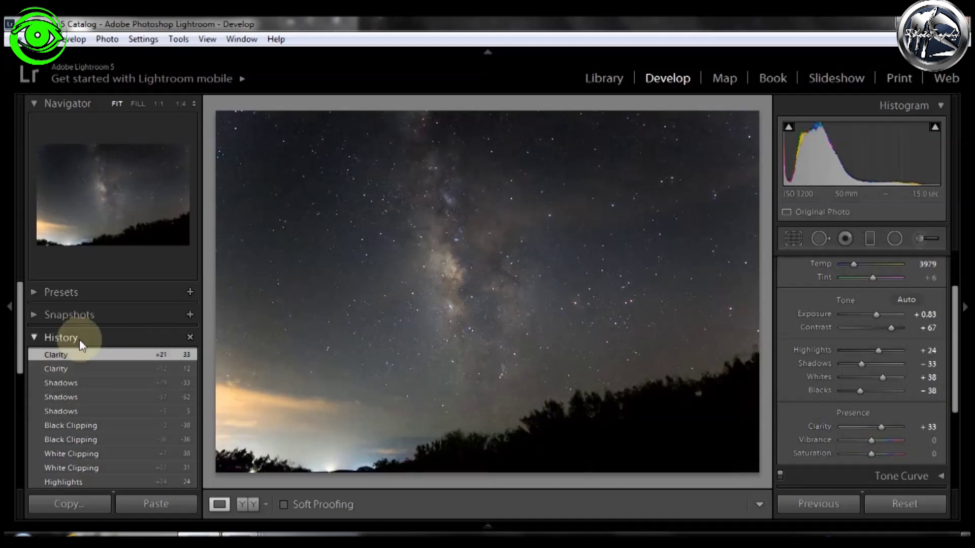
pyautogui.click(71, 384)
pyautogui.click(72, 354)
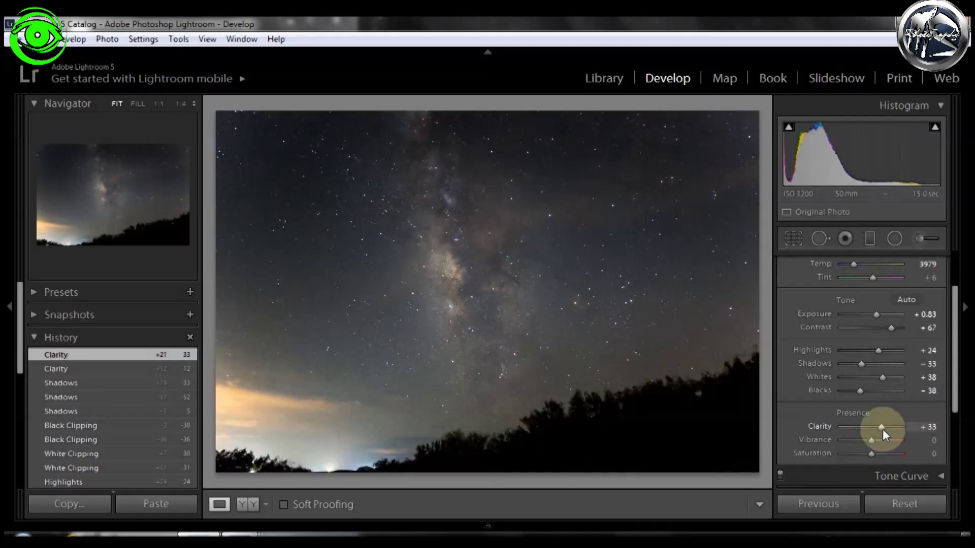
# Lower Clarity to +12 and compare it with the pre-Clarity history state
pyautogui.moveTo(882, 429); pyautogui.dragTo(877, 431)
pyautogui.click(72, 398)
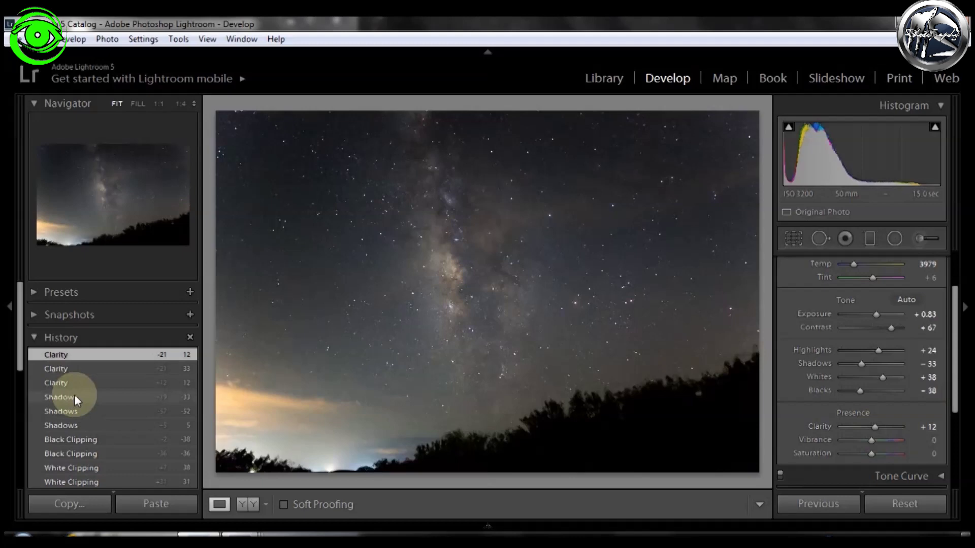
pyautogui.click(78, 358)
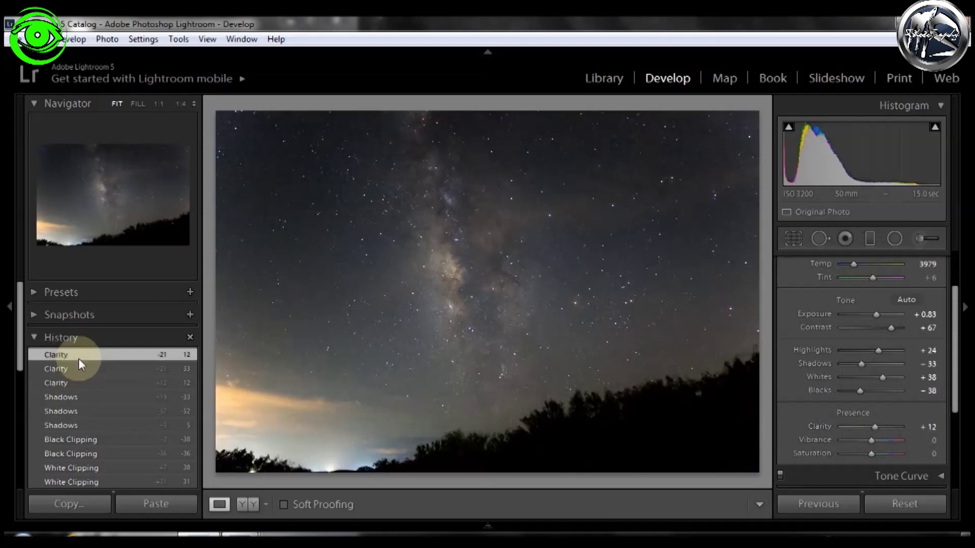
pyautogui.click(76, 399)
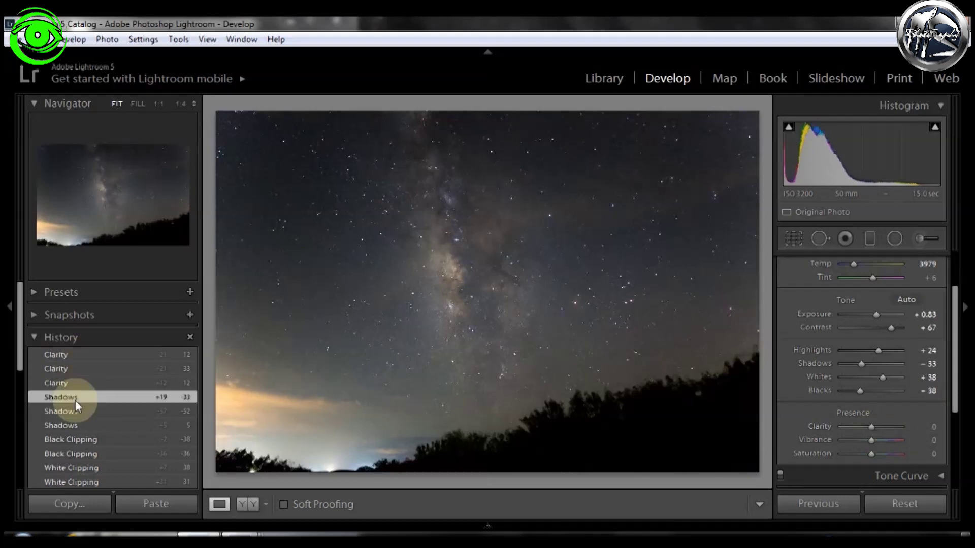
pyautogui.click(93, 357)
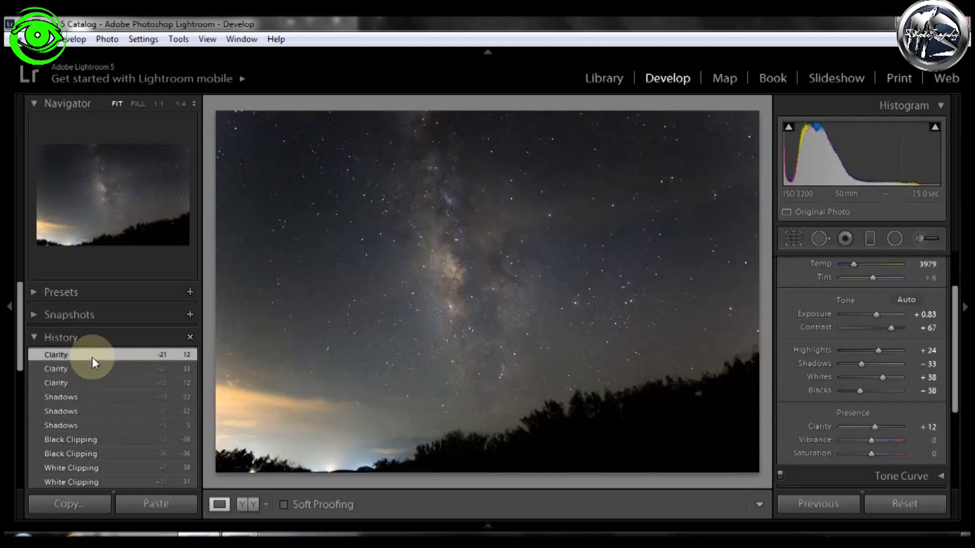
pyautogui.scroll(2, 949, 330)
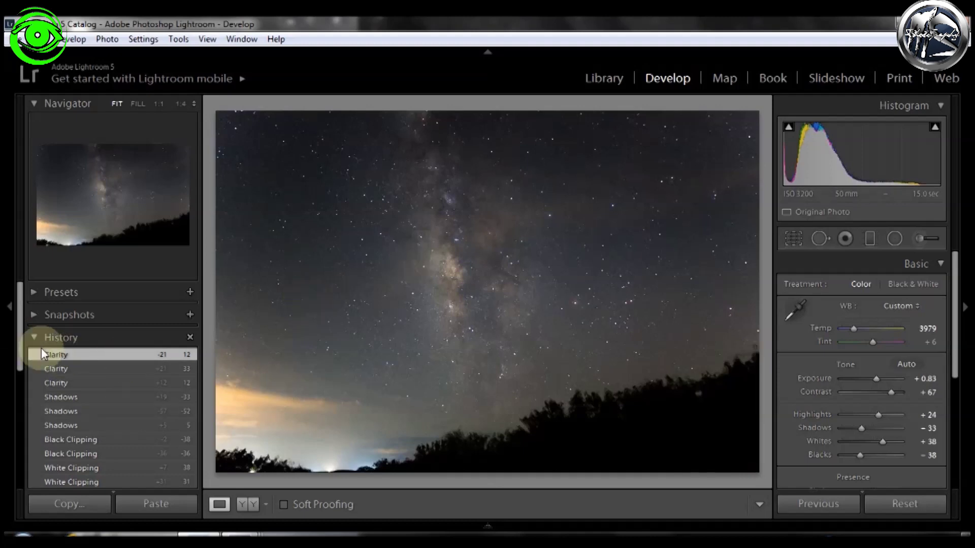
pyautogui.scroll(-4, 33, 426)
pyautogui.scroll(-2, 31, 443)
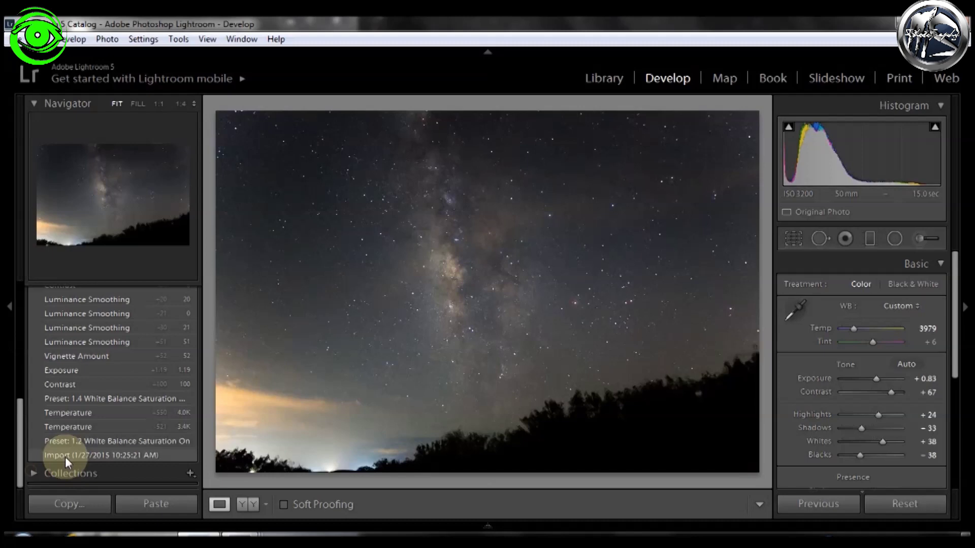
pyautogui.click(65, 457)
pyautogui.scroll(6, 31, 324)
pyautogui.click(90, 355)
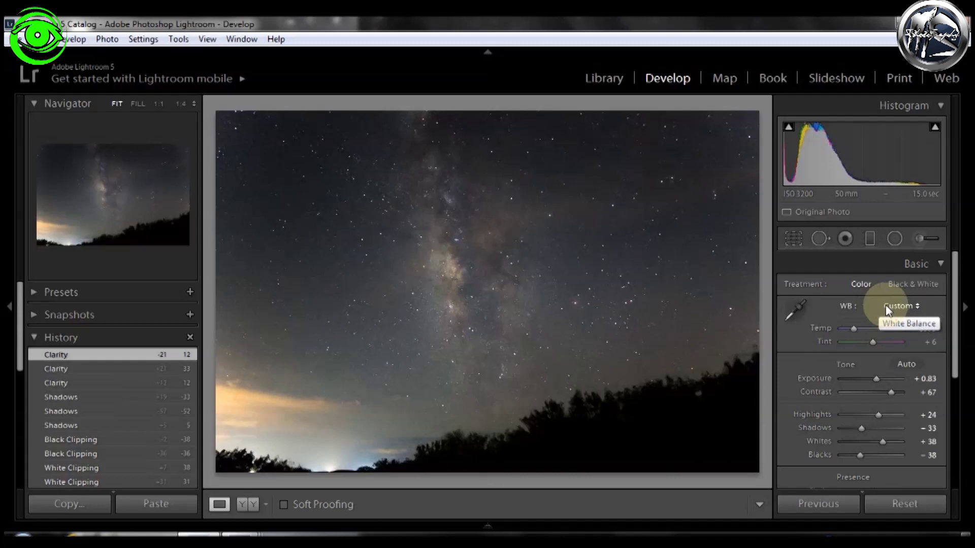
pyautogui.click(917, 265)
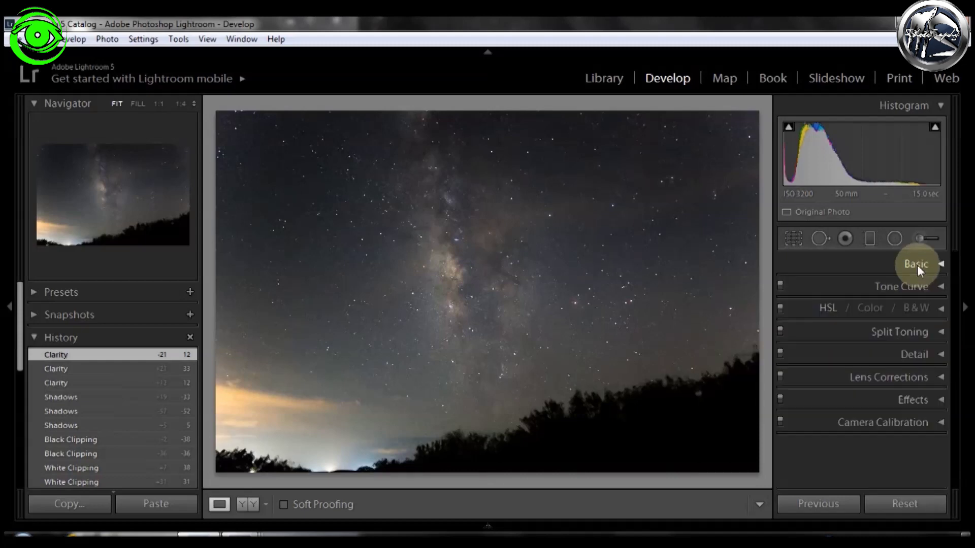
pyautogui.click(917, 265)
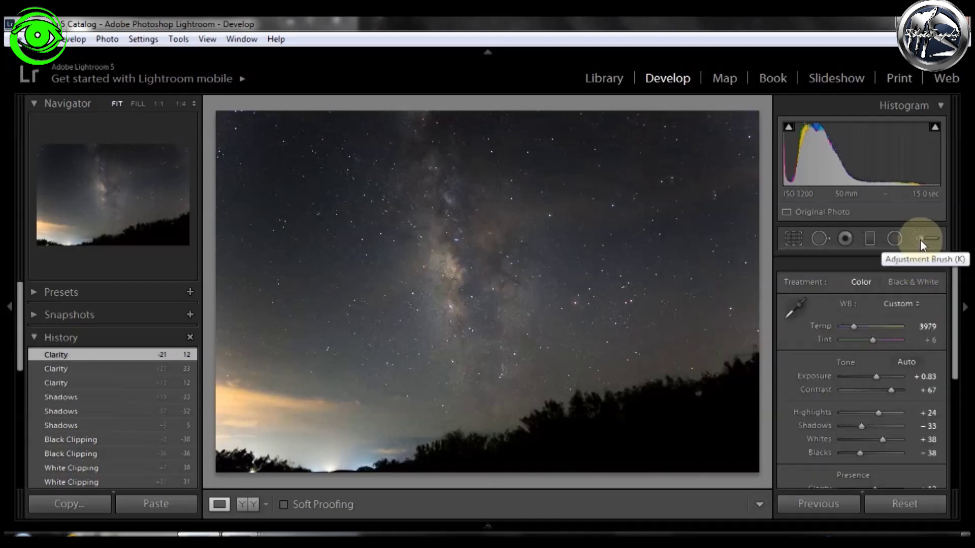
# Activate the Adjustment Brush and choose Exposure from its Effect presets
pyautogui.click(920, 239)
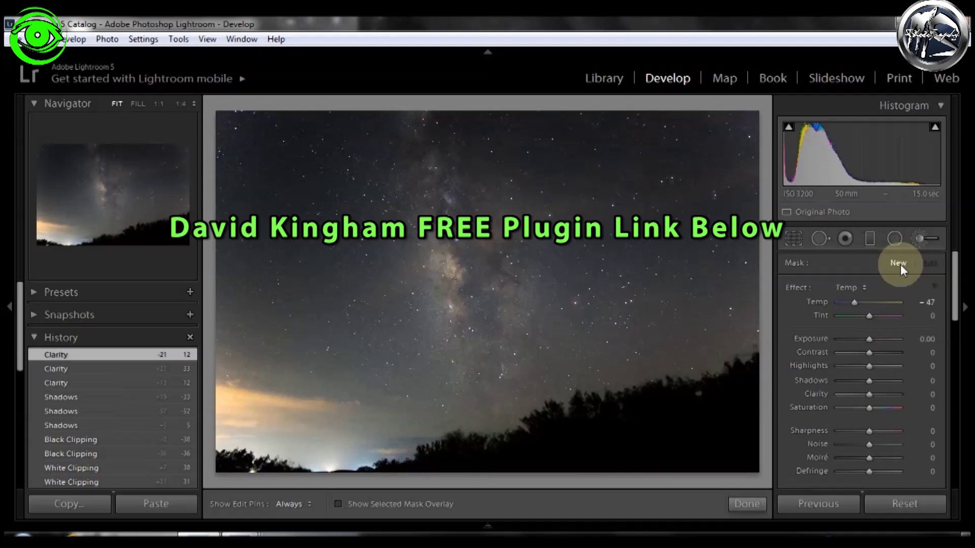
pyautogui.click(852, 287)
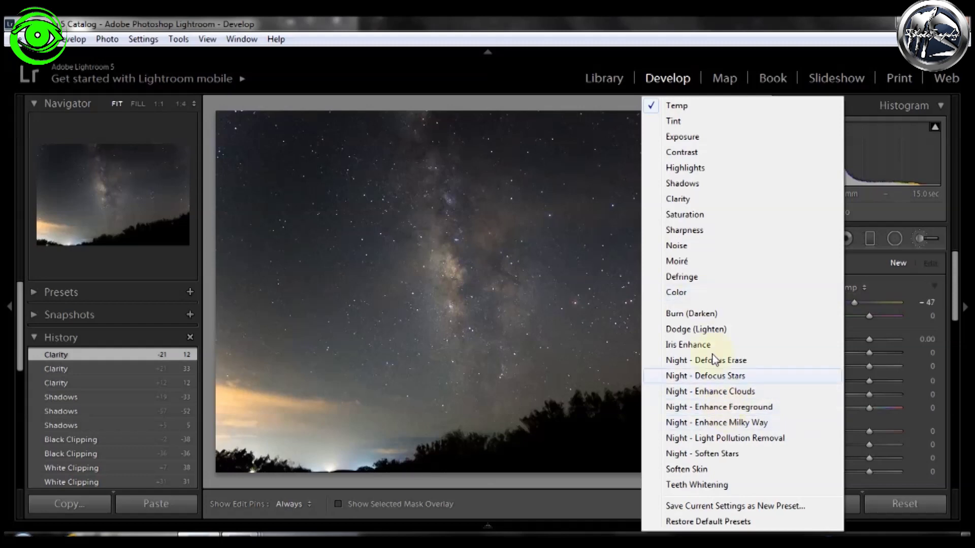
pyautogui.click(691, 144)
# Paint two +0.60 Exposure brush strokes along the Milky Way band with edit pins hidden
pyautogui.scroll(-5, 942, 284)
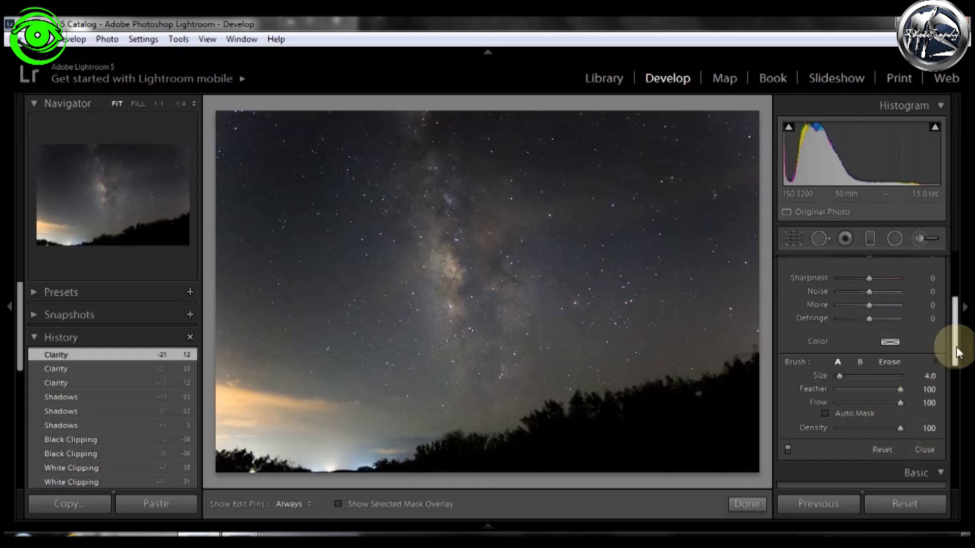
pyautogui.scroll(5, 951, 344)
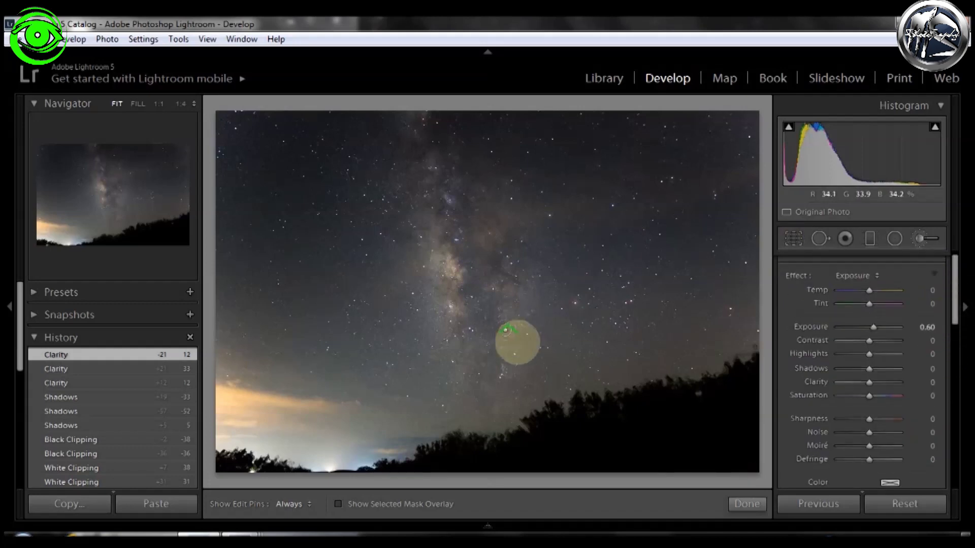
pyautogui.press('h')
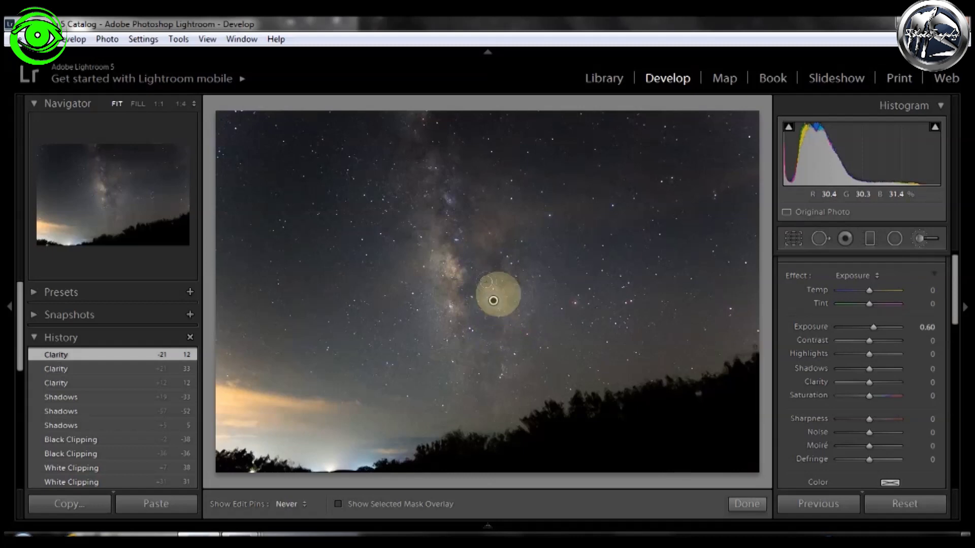
pyautogui.moveTo(498, 294)
pyautogui.mouseDown()
pyautogui.moveTo(505, 229)
pyautogui.moveTo(455, 144)
pyautogui.moveTo(396, 182)
pyautogui.moveTo(379, 102)
pyautogui.moveTo(417, 125)
pyautogui.moveTo(451, 217)
pyautogui.moveTo(455, 242)
pyautogui.moveTo(408, 197)
pyautogui.moveTo(402, 213)
pyautogui.moveTo(444, 279)
pyautogui.moveTo(468, 397)
pyautogui.mouseUp()
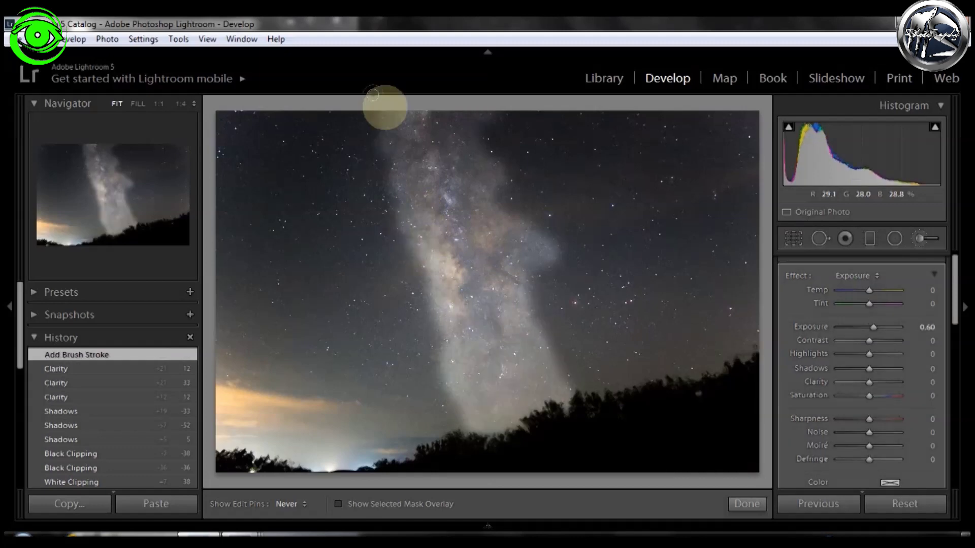
pyautogui.moveTo(431, 122); pyautogui.dragTo(459, 209)
pyautogui.press('h')
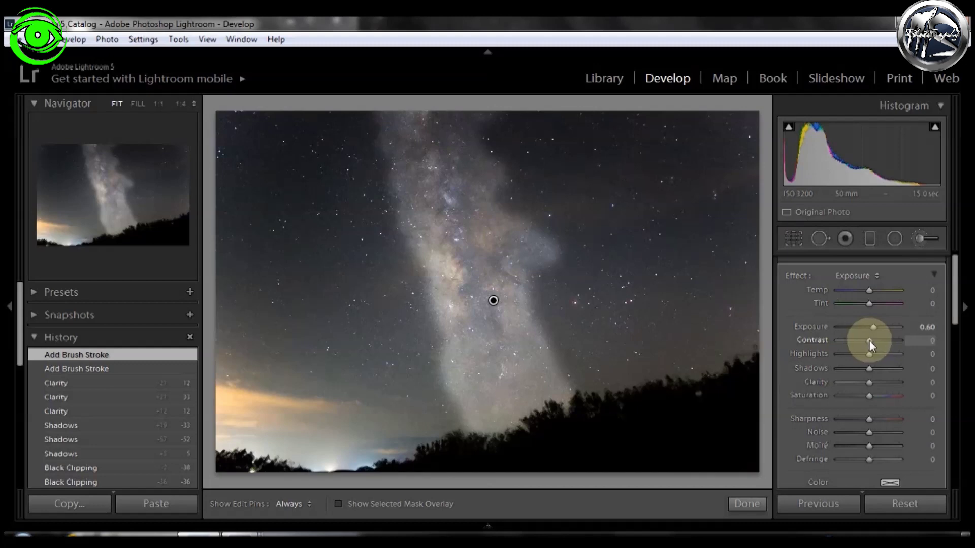
# Set the Milky Way brush to Contrast 63, Shadows -17 and Highlights 17
pyautogui.moveTo(869, 340)
pyautogui.mouseDown()
pyautogui.moveTo(888, 347)
pyautogui.moveTo(875, 353)
pyautogui.mouseUp()
pyautogui.moveTo(869, 369); pyautogui.dragTo(866, 371)
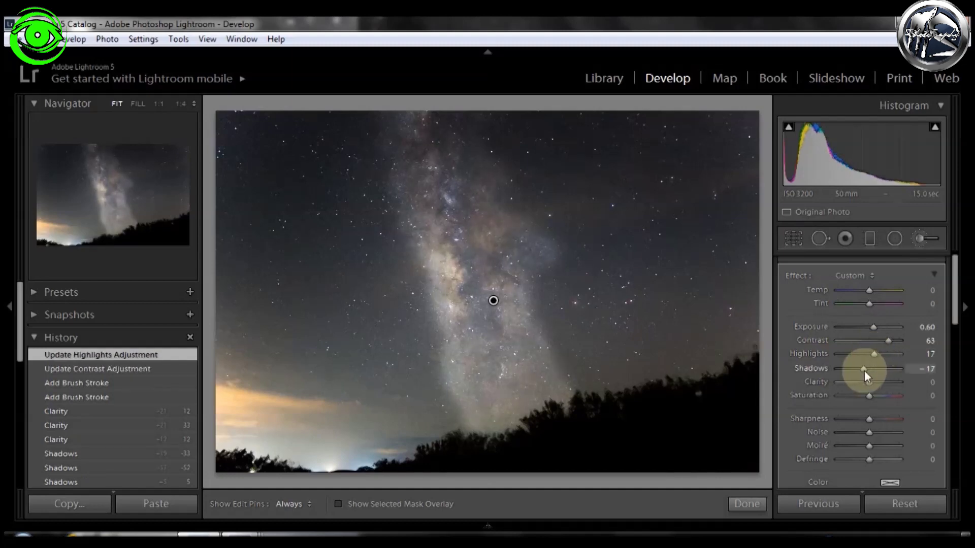
pyautogui.moveTo(864, 371); pyautogui.dragTo(872, 358)
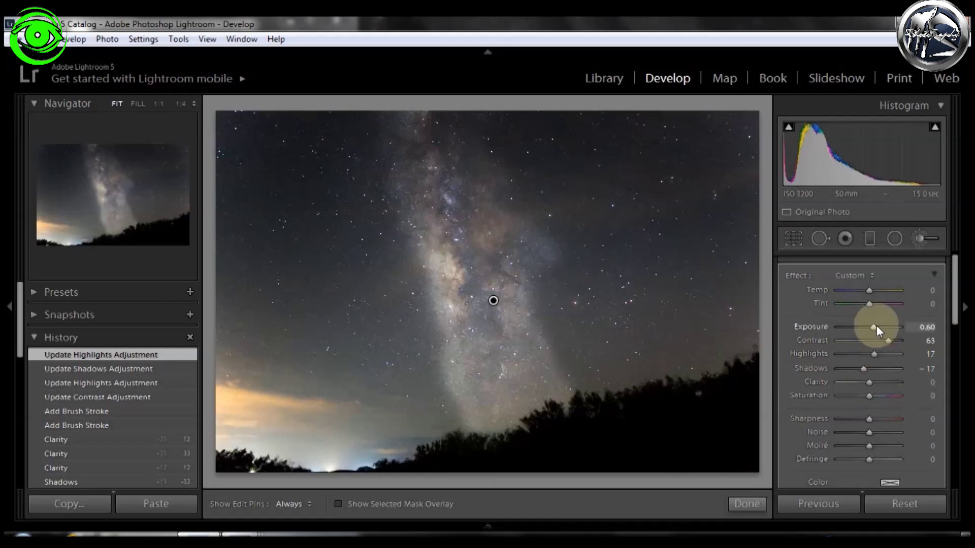
# Set the brush Exposure to 0.45 and close the Adjustment Brush
pyautogui.moveTo(873, 326); pyautogui.dragTo(874, 326)
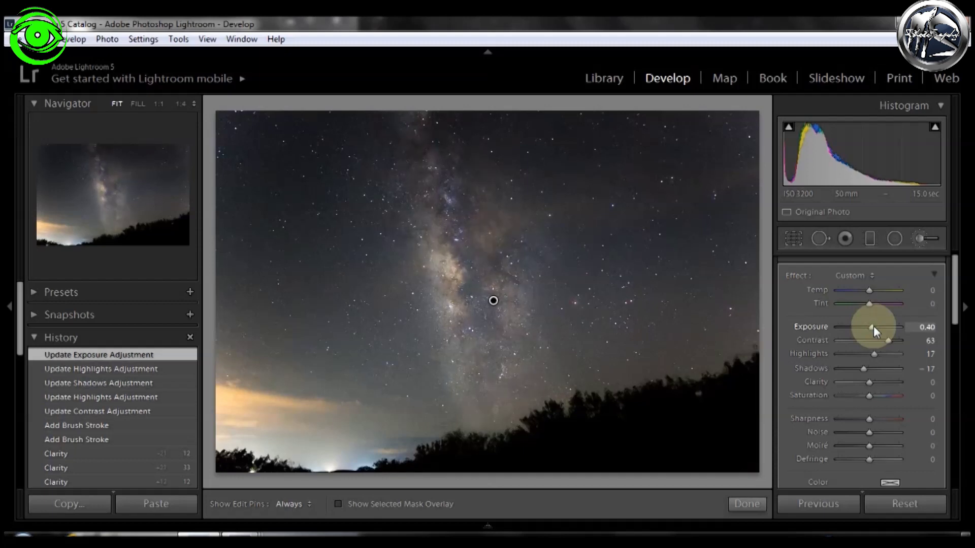
pyautogui.moveTo(873, 326); pyautogui.dragTo(873, 326)
pyautogui.moveTo(873, 326); pyautogui.dragTo(873, 326)
pyautogui.click(934, 330)
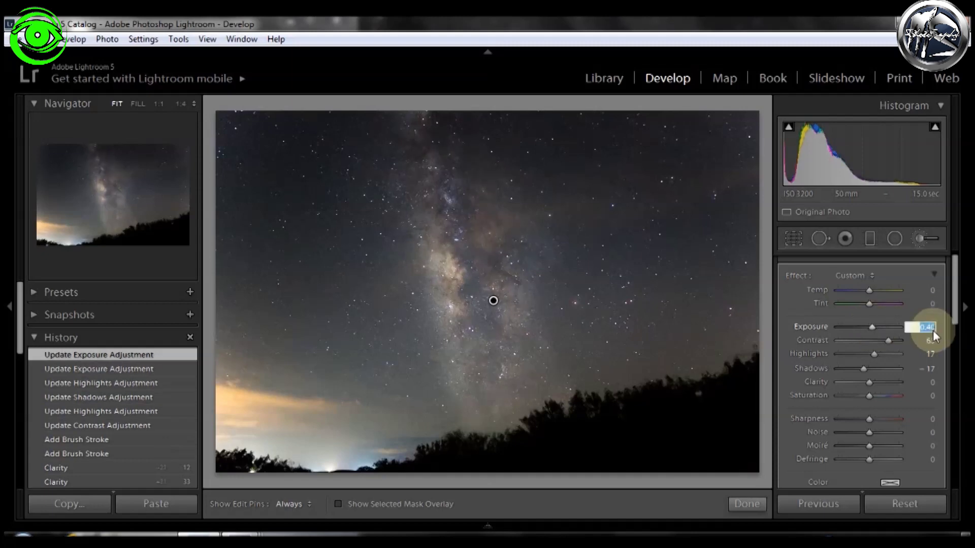
pyautogui.write('.45')
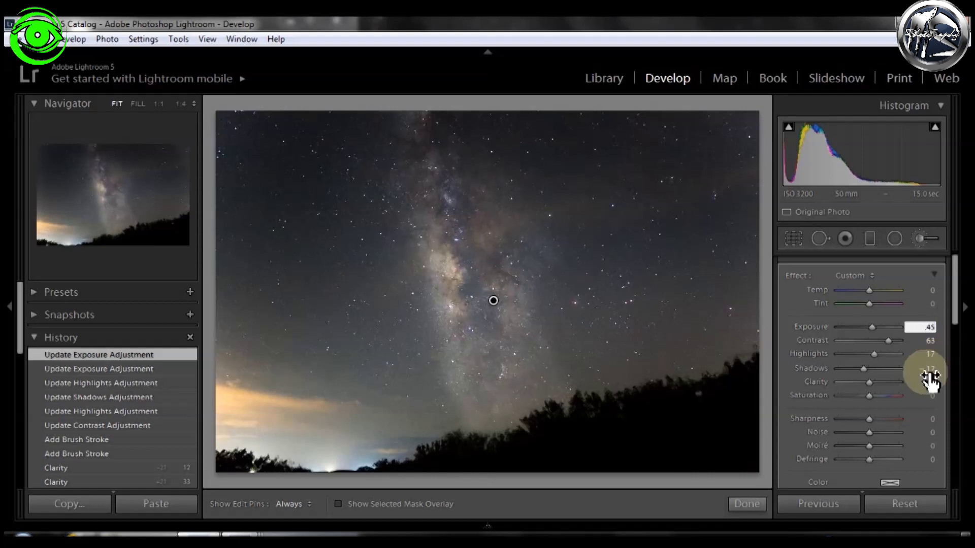
pyautogui.press('Return')
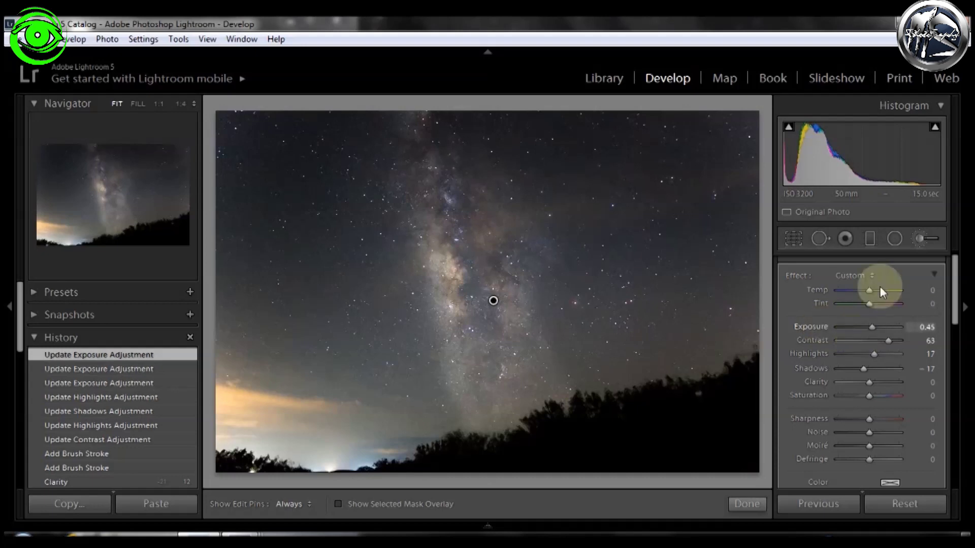
pyautogui.click(917, 244)
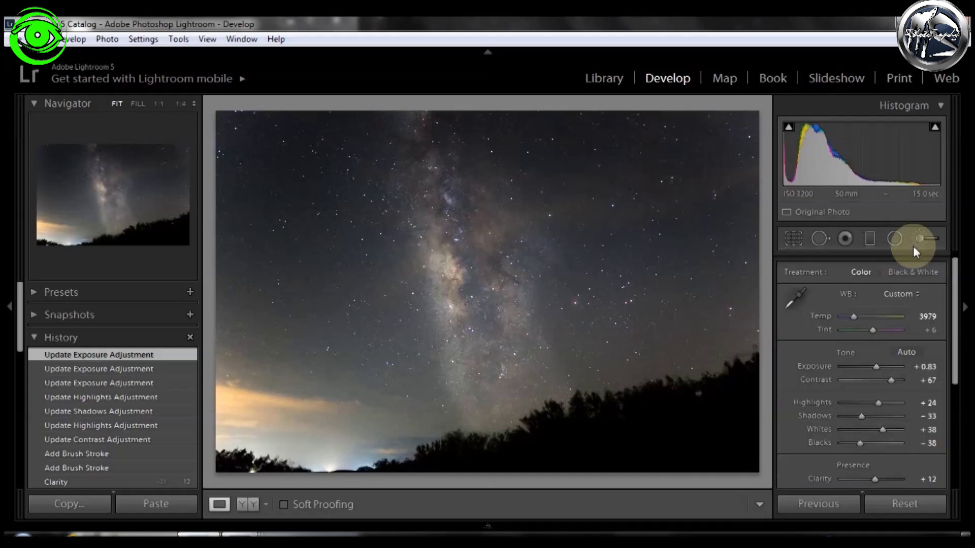
# Reopen the Adjustment Brush and paint a new mask across the top of the Milky Way
pyautogui.click(917, 241)
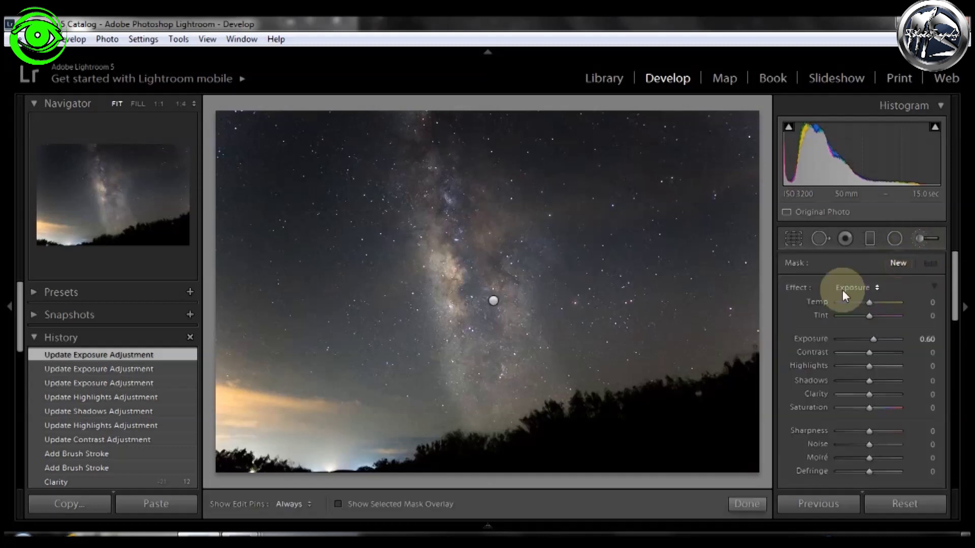
pyautogui.press('h')
pyautogui.moveTo(450, 150); pyautogui.dragTo(428, 135)
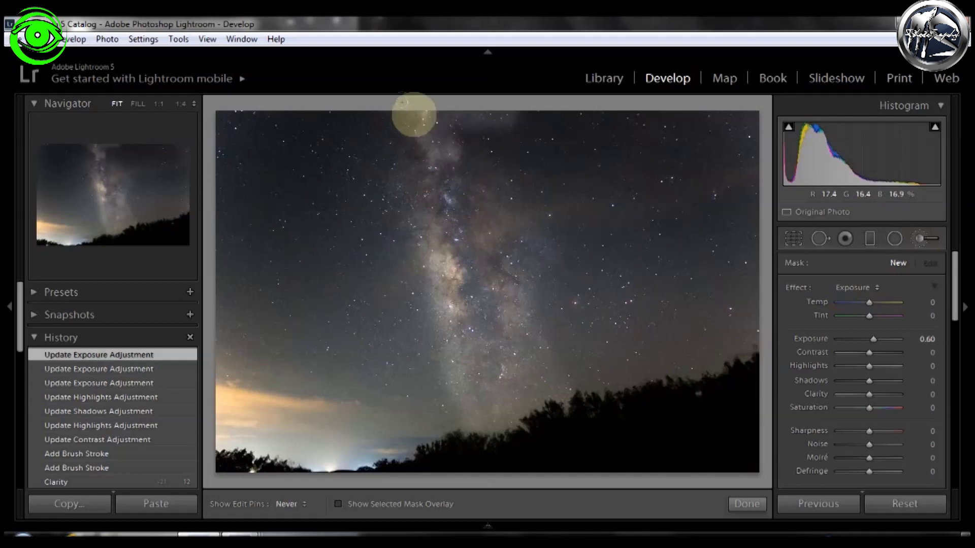
pyautogui.moveTo(402, 102); pyautogui.dragTo(391, 146)
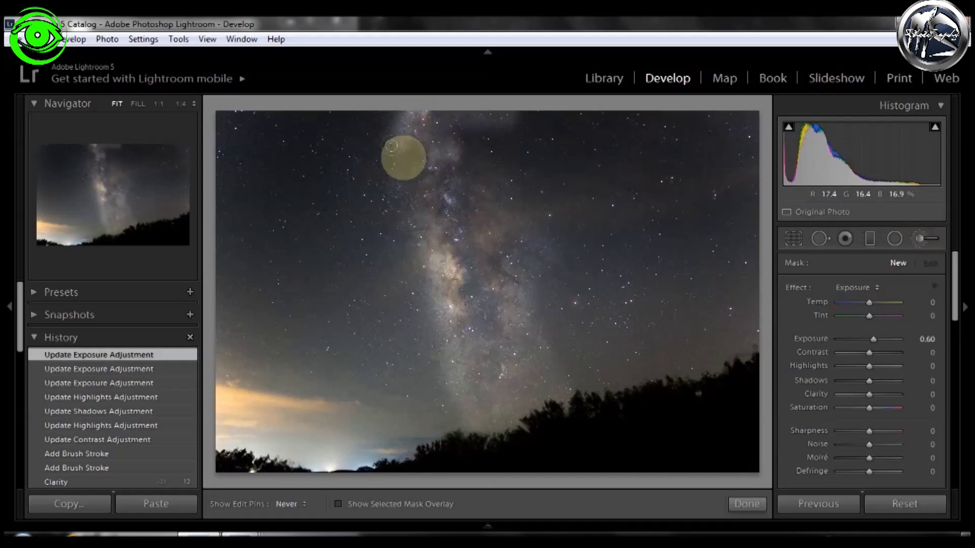
pyautogui.moveTo(391, 146); pyautogui.dragTo(437, 144)
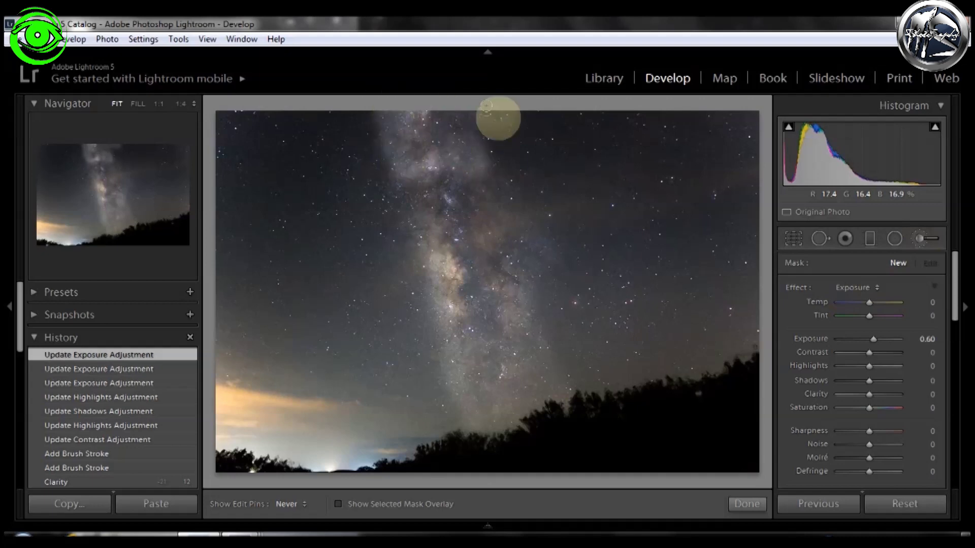
pyautogui.moveTo(498, 118); pyautogui.dragTo(506, 121)
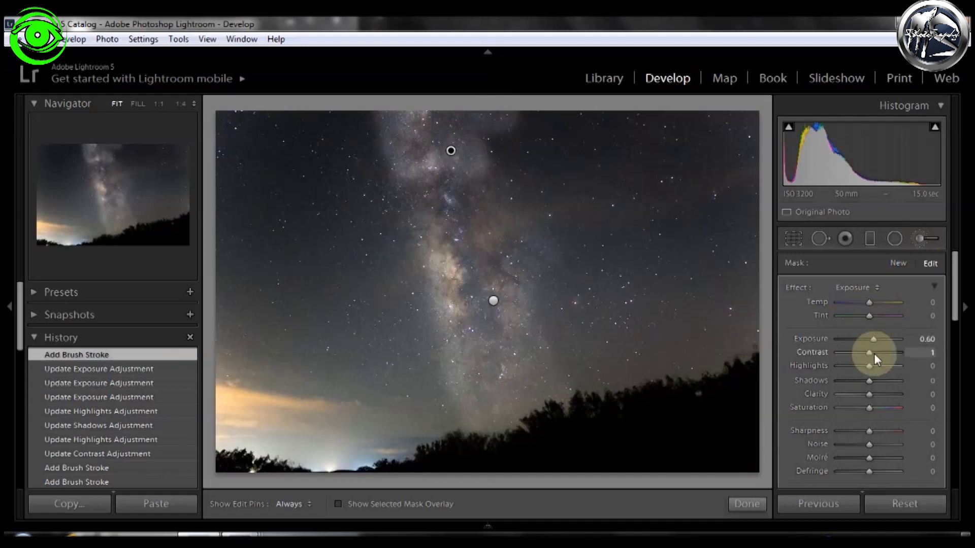
# Give the new mask Contrast 40, Highlights 10, Shadows -20 and Exposure .35
pyautogui.moveTo(874, 354); pyautogui.dragTo(882, 352)
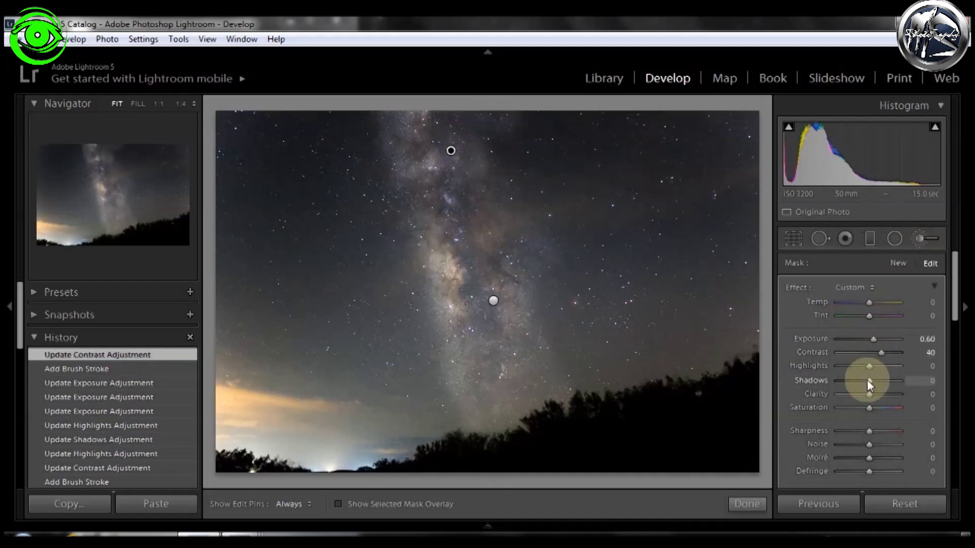
pyautogui.moveTo(867, 379); pyautogui.dragTo(872, 367)
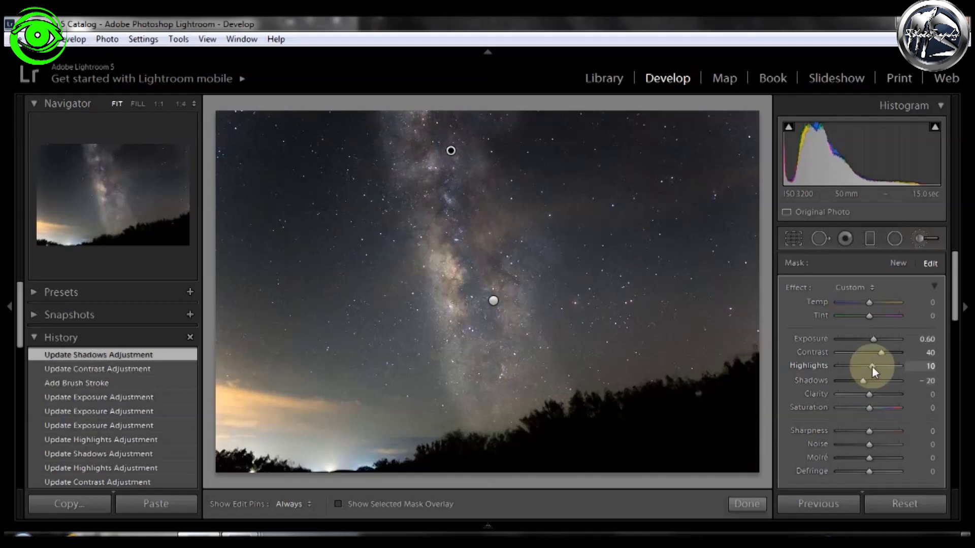
pyautogui.click(921, 340)
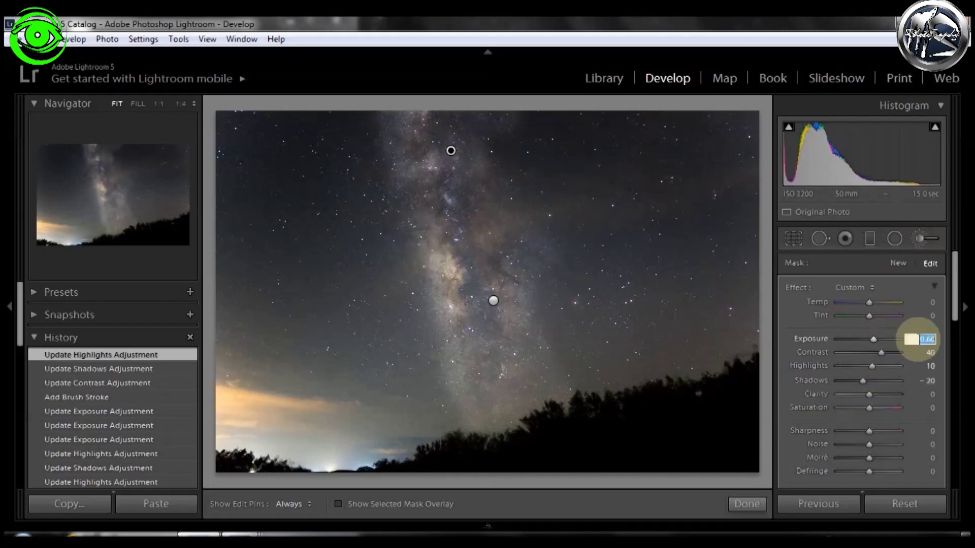
pyautogui.press('Down')
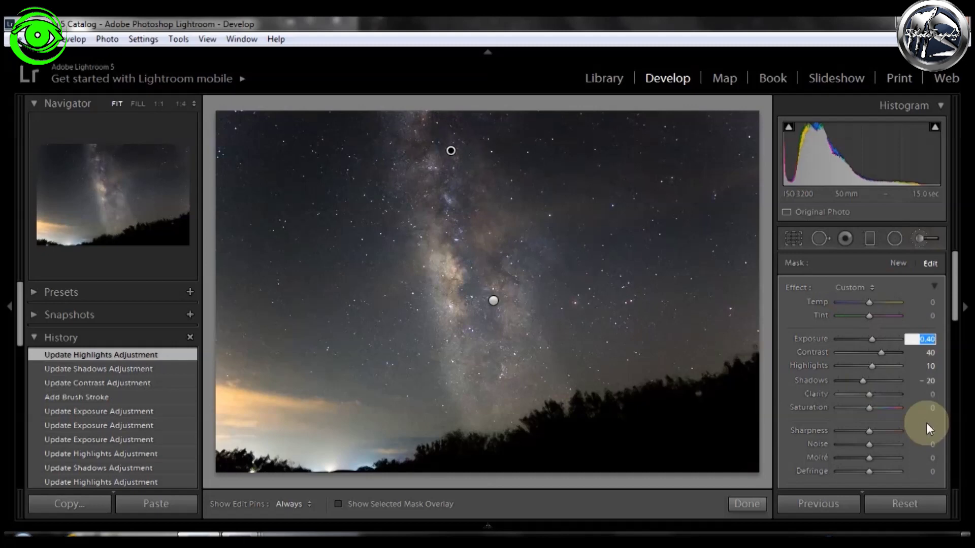
pyautogui.press('Up')
pyautogui.press('Down')
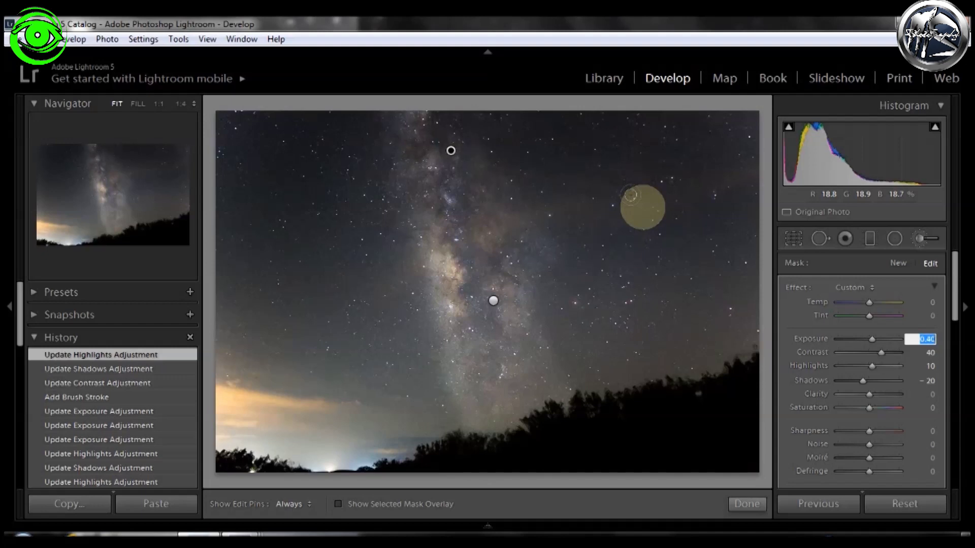
pyautogui.write('.35')
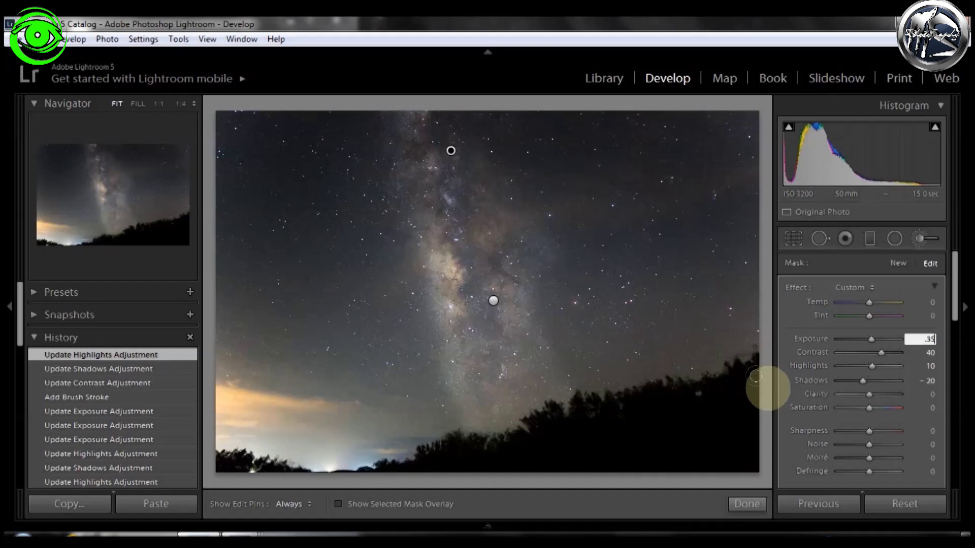
# Commit Exposure 0.35 and start a new brush using the Temp effect (-47)
pyautogui.press('Return')
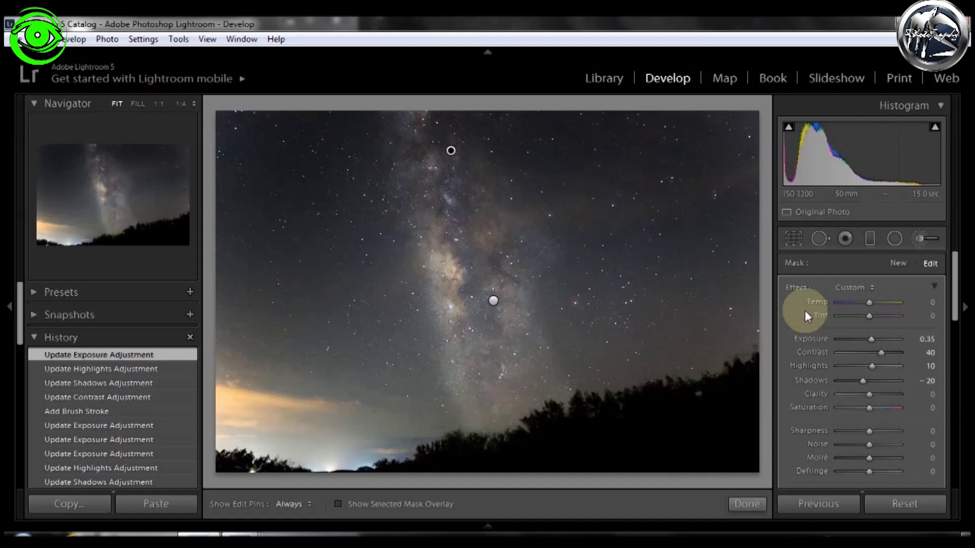
pyautogui.click(896, 266)
pyautogui.click(856, 288)
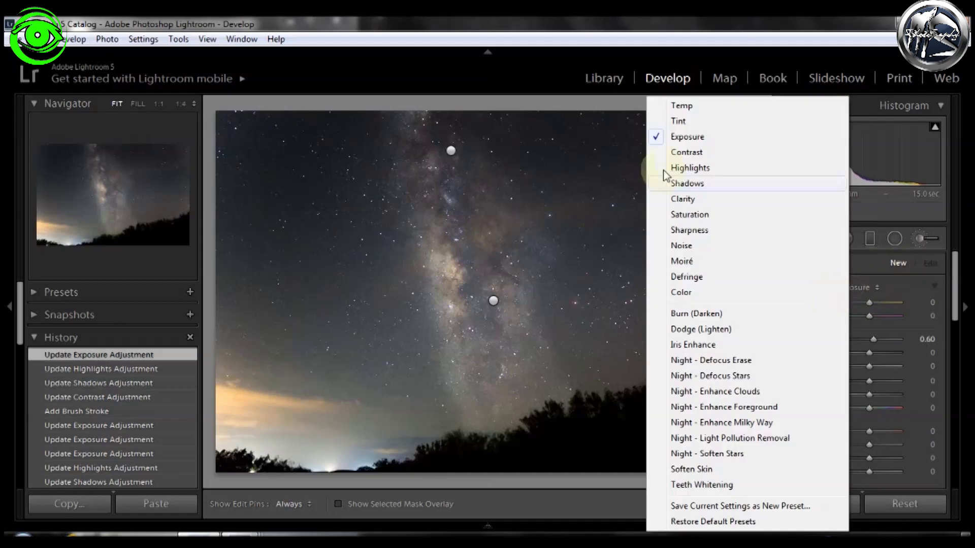
pyautogui.click(696, 105)
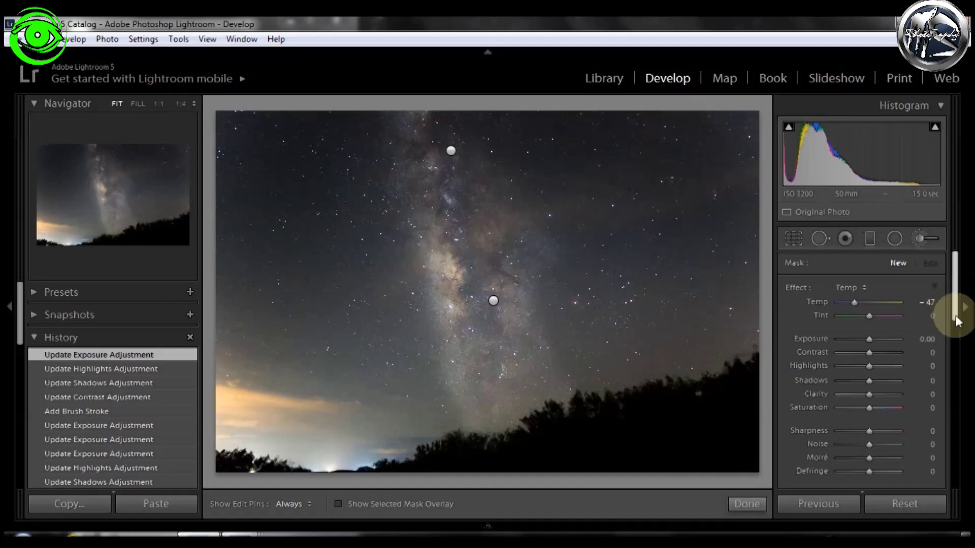
# Lower the new brush's Density to 60
pyautogui.moveTo(957, 320); pyautogui.dragTo(953, 359)
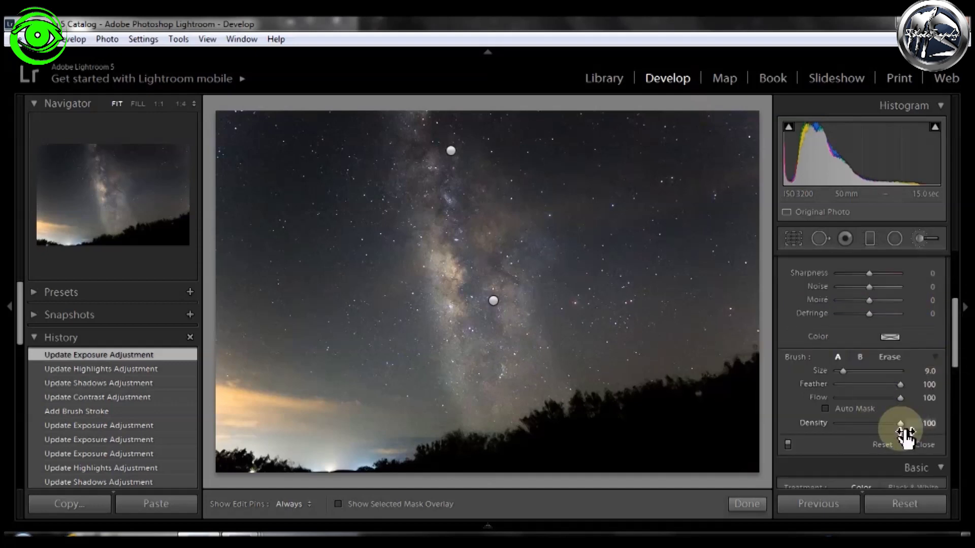
pyautogui.moveTo(900, 425); pyautogui.dragTo(873, 423)
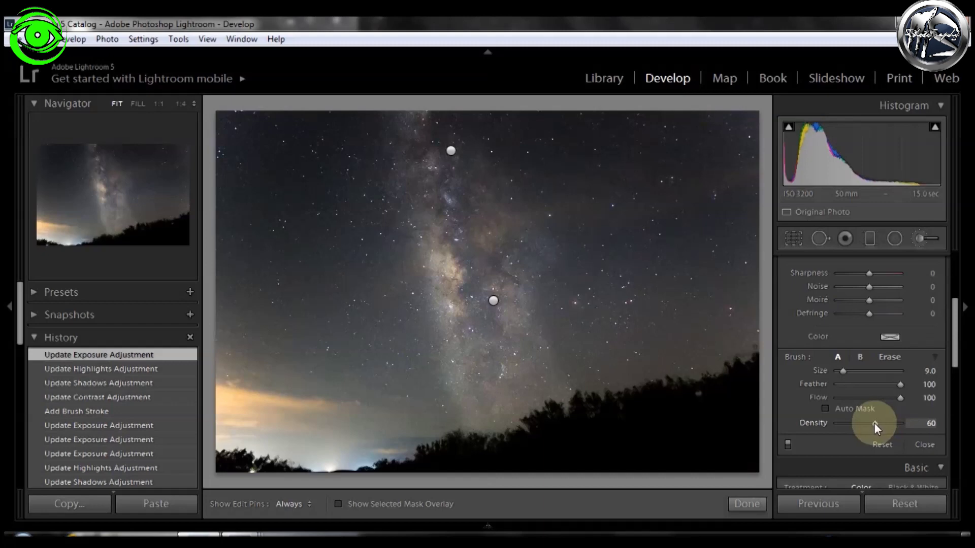
pyautogui.moveTo(955, 359); pyautogui.dragTo(955, 311)
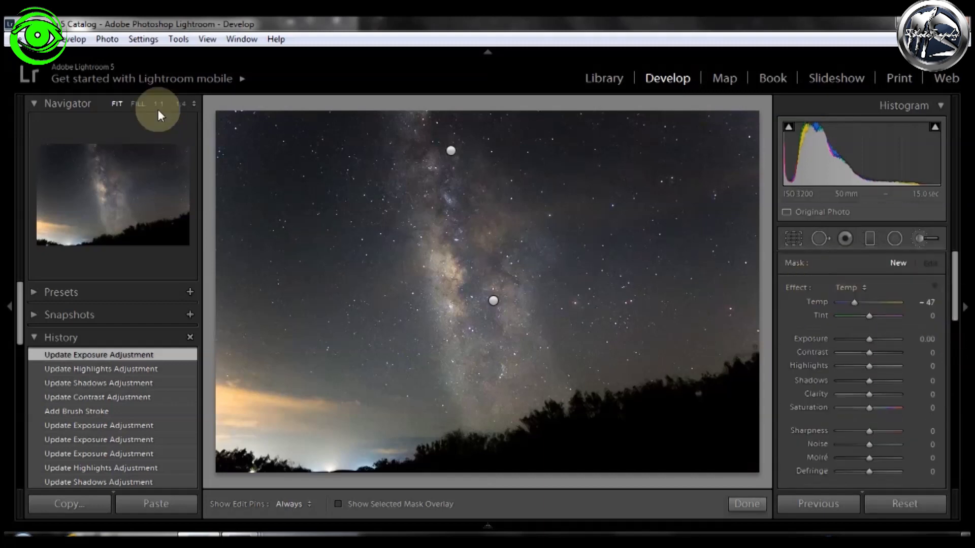
# Zoom to 1:4 on the Milky Way core and paint cooling strokes there
pyautogui.click(175, 103)
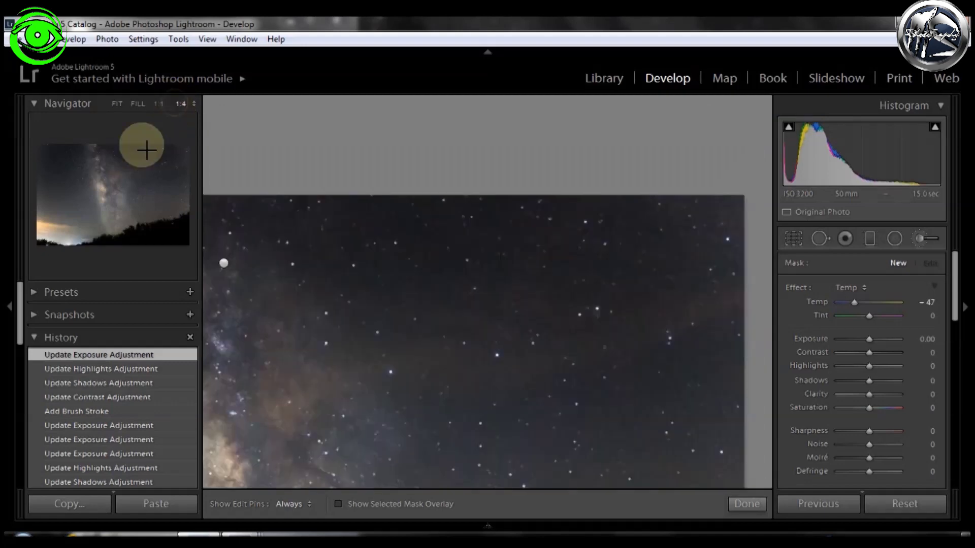
pyautogui.click(112, 185)
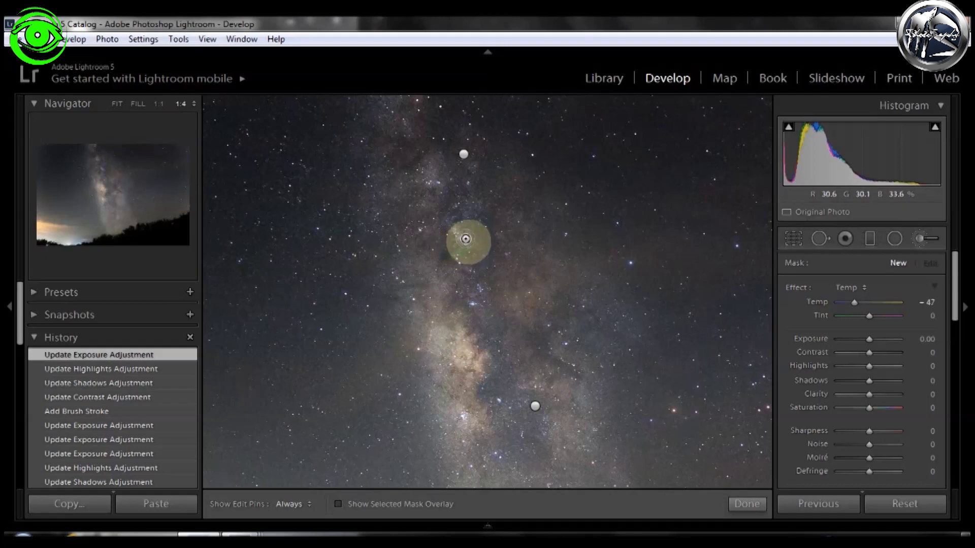
pyautogui.press('h')
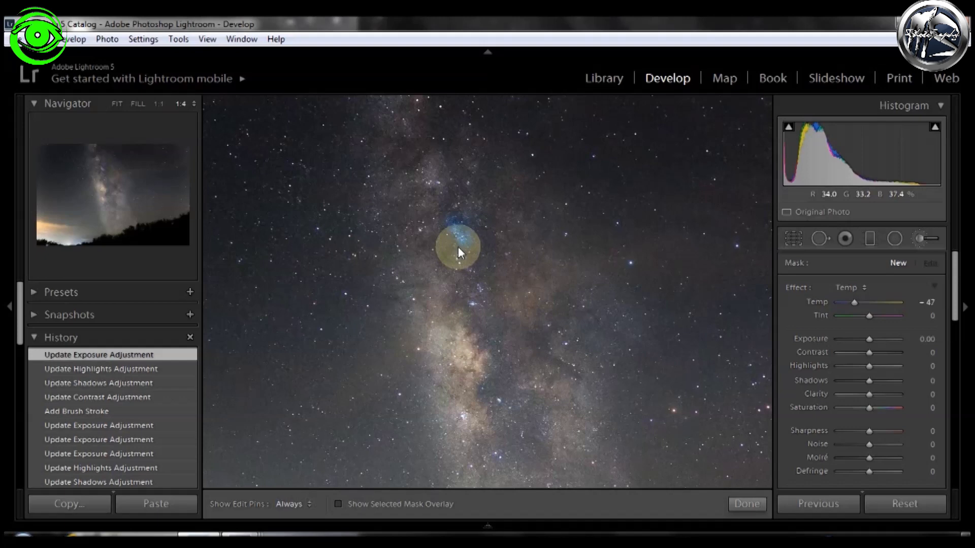
pyautogui.moveTo(454, 231); pyautogui.dragTo(462, 257)
pyautogui.press('h')
pyautogui.moveTo(471, 293)
pyautogui.mouseDown()
pyautogui.moveTo(473, 303)
pyautogui.moveTo(479, 283)
pyautogui.mouseUp()
pyautogui.press('h')
pyautogui.press('h')
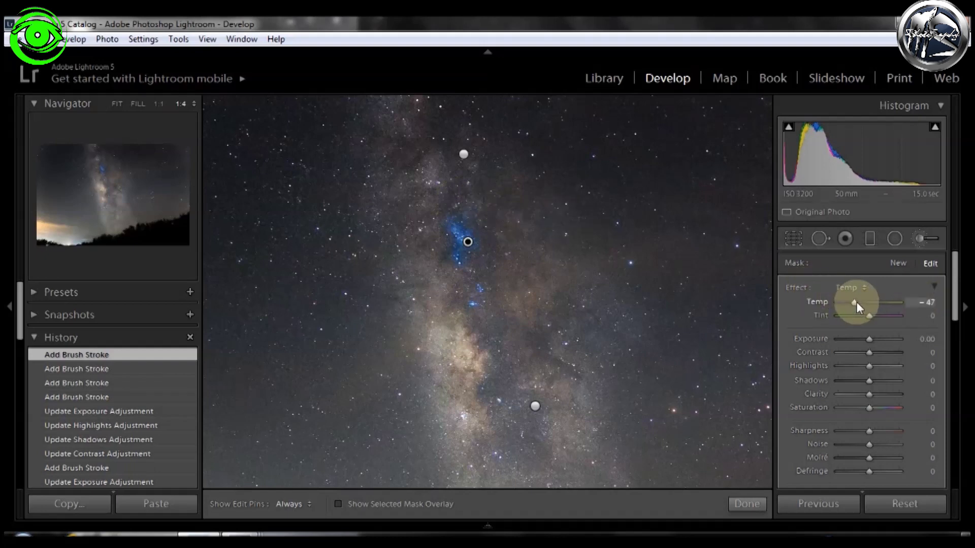
# Ease the cooled patch's Temp to -3 and commit it, starting a new brush
pyautogui.moveTo(866, 303); pyautogui.dragTo(869, 304)
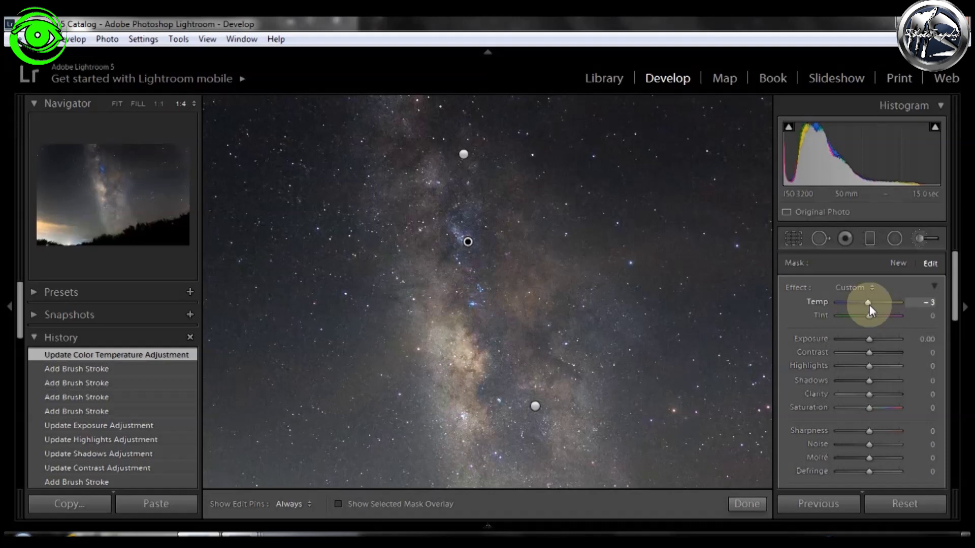
pyautogui.moveTo(869, 305); pyautogui.dragTo(866, 304)
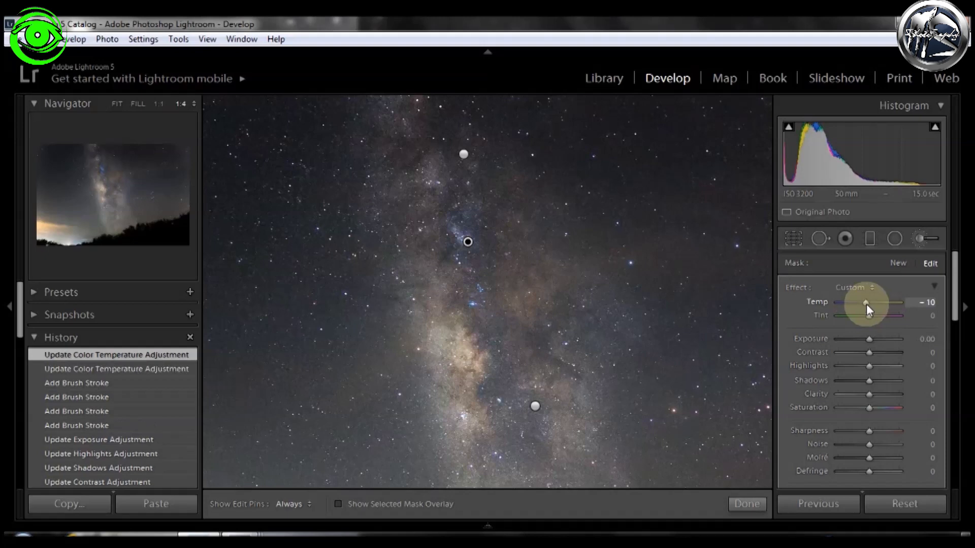
pyautogui.moveTo(866, 305); pyautogui.dragTo(868, 306)
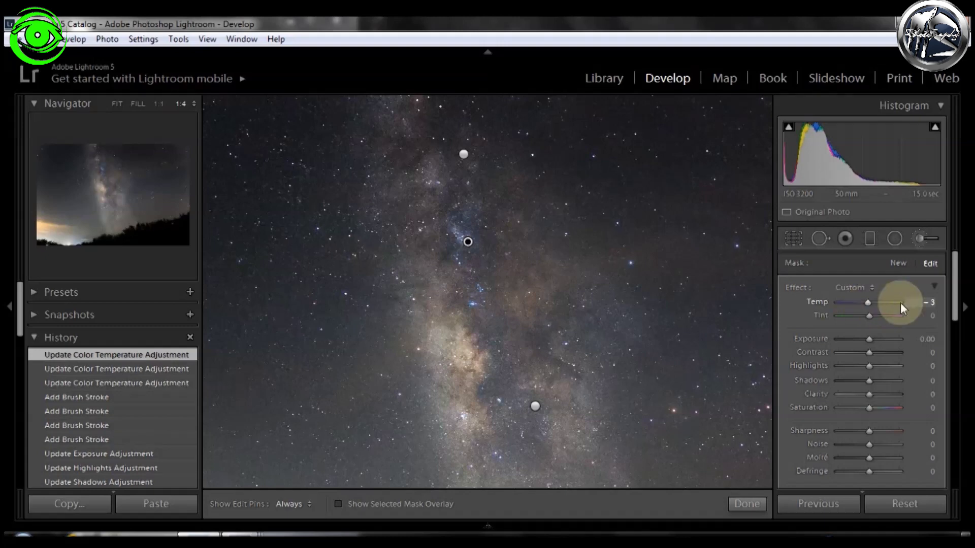
pyautogui.click(936, 304)
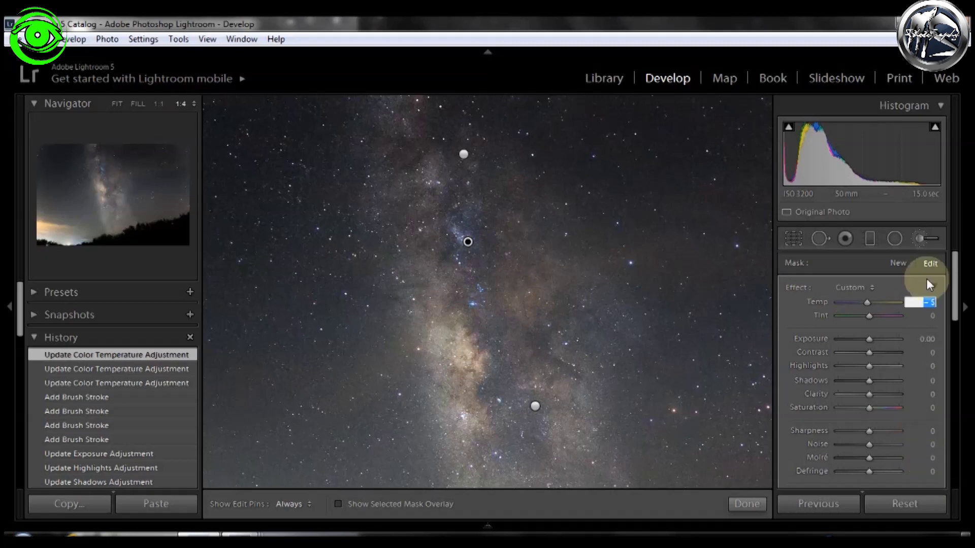
pyautogui.click(898, 263)
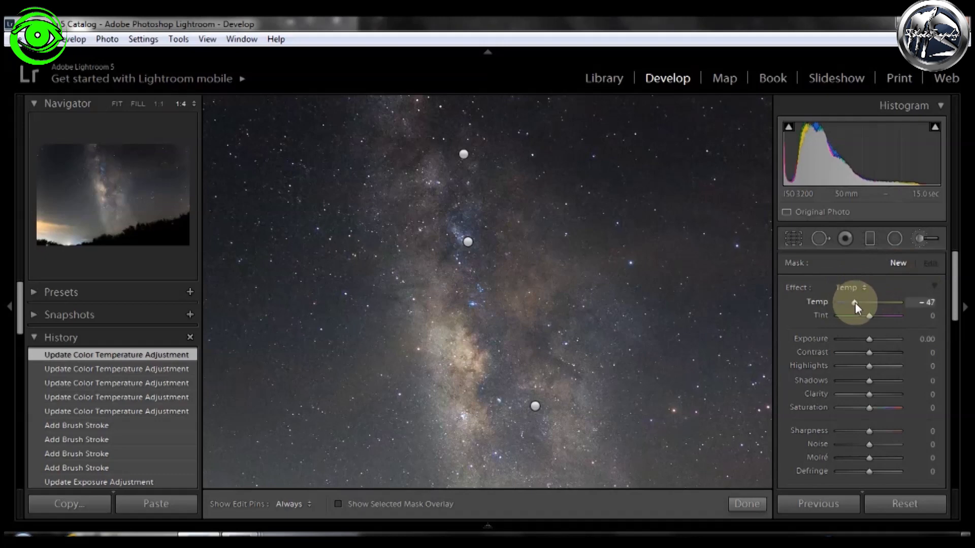
# Set the new brush to Temp 45 and paint warmth over the Milky Way core
pyautogui.moveTo(855, 303); pyautogui.dragTo(883, 303)
pyautogui.click(116, 105)
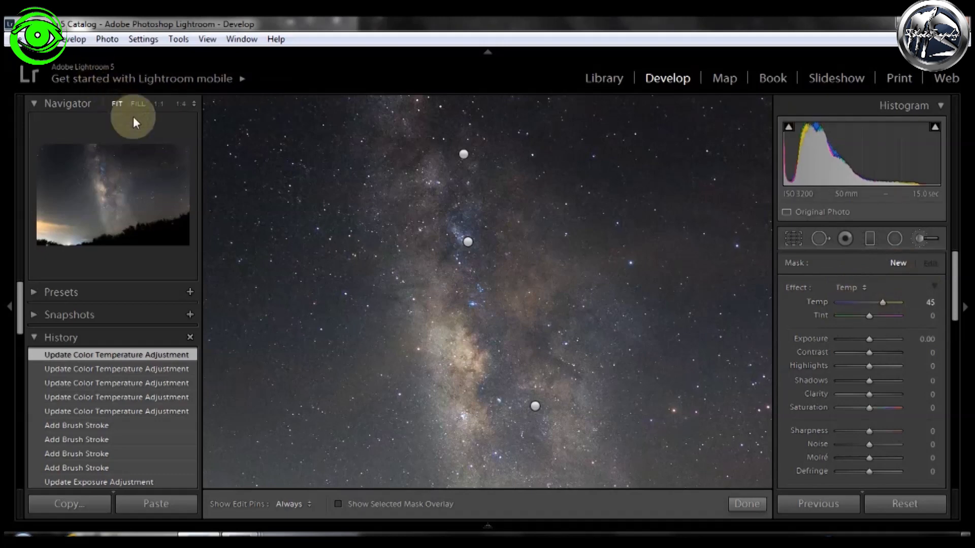
pyautogui.moveTo(507, 353)
pyautogui.mouseDown()
pyautogui.moveTo(449, 306)
pyautogui.moveTo(448, 259)
pyautogui.moveTo(429, 224)
pyautogui.mouseUp()
pyautogui.press('h')
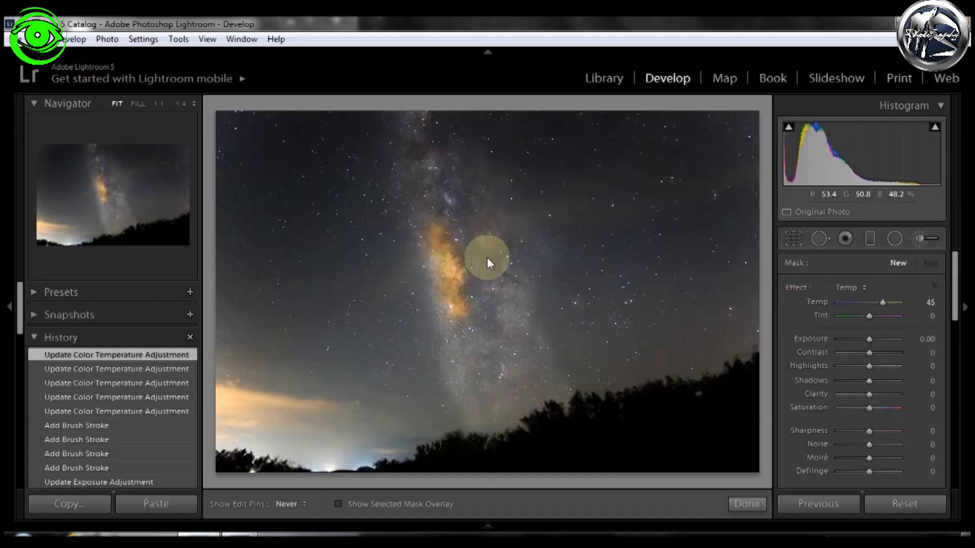
pyautogui.moveTo(487, 258); pyautogui.dragTo(474, 193)
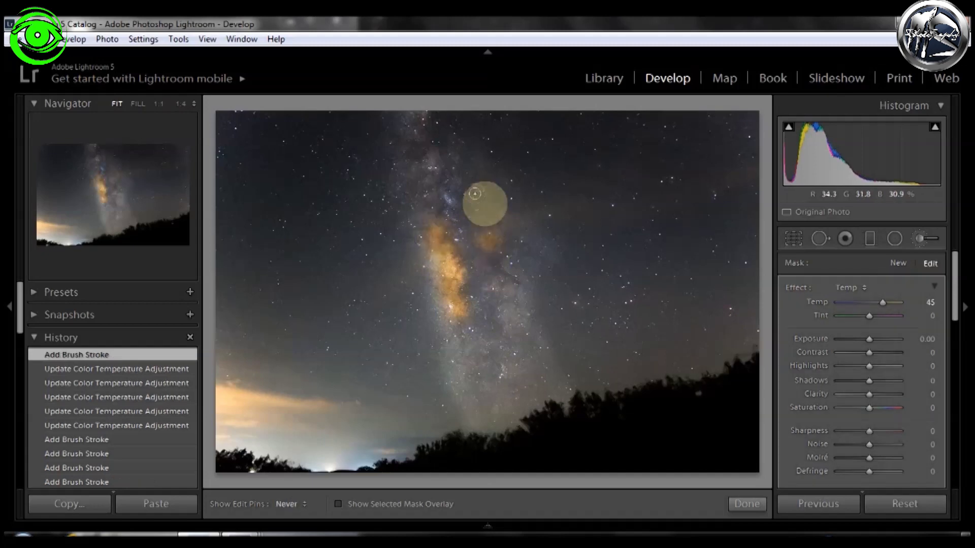
pyautogui.moveTo(515, 268)
pyautogui.mouseDown()
pyautogui.moveTo(504, 244)
pyautogui.moveTo(503, 266)
pyautogui.mouseUp()
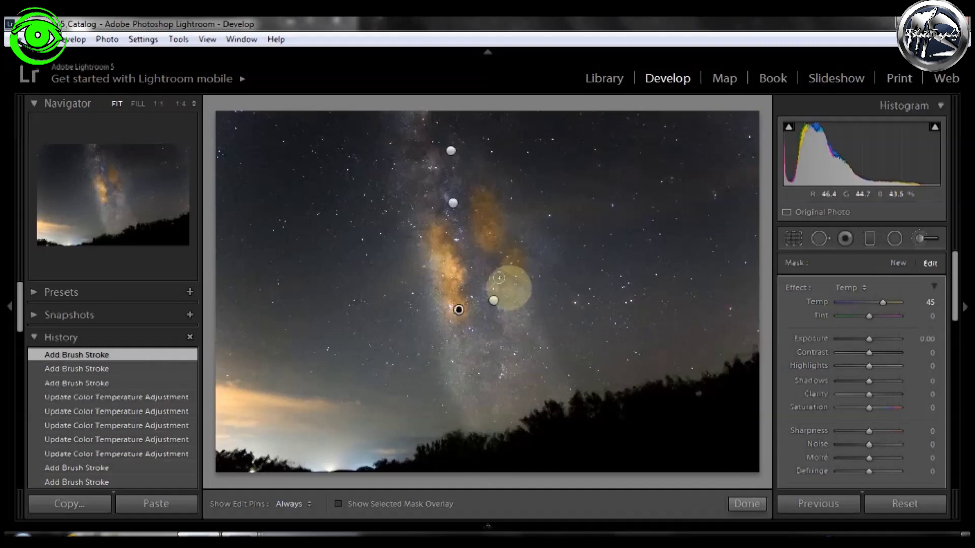
pyautogui.moveTo(483, 275)
pyautogui.mouseDown()
pyautogui.moveTo(492, 327)
pyautogui.moveTo(464, 355)
pyautogui.mouseUp()
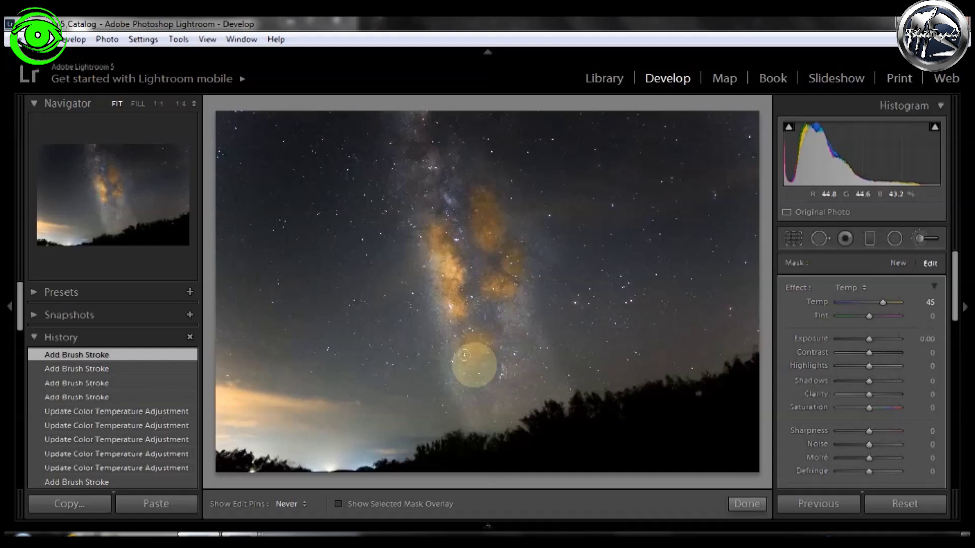
# Extend the warm strokes down to the treeline and up to the top of the Milky Way
pyautogui.press('h')
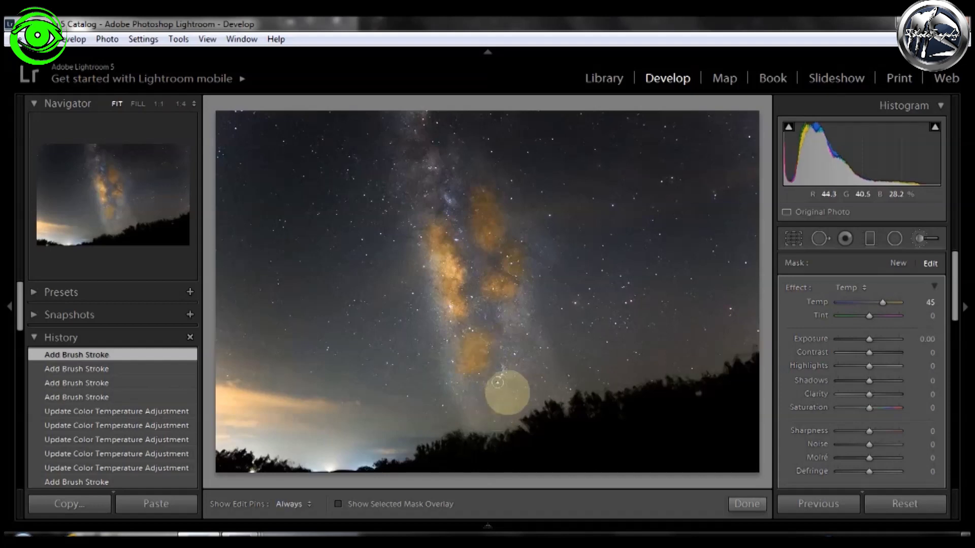
pyautogui.moveTo(507, 393); pyautogui.dragTo(520, 381)
pyautogui.press('h')
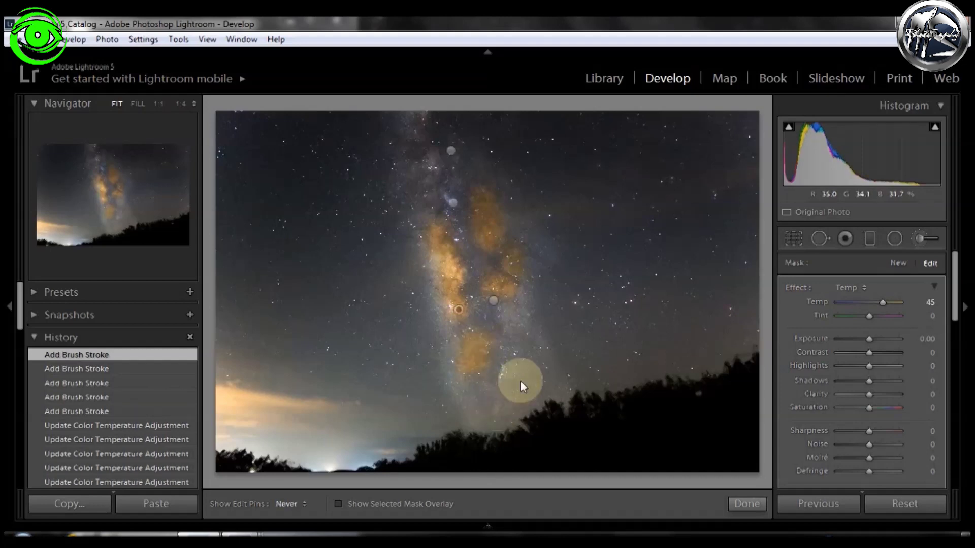
pyautogui.click(520, 380)
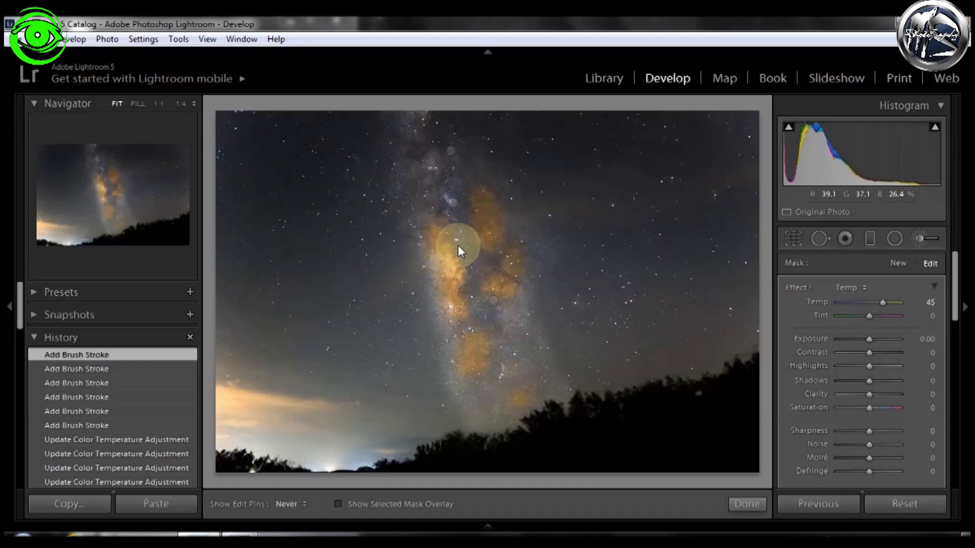
pyautogui.click(414, 171)
pyautogui.moveTo(404, 161); pyautogui.dragTo(398, 136)
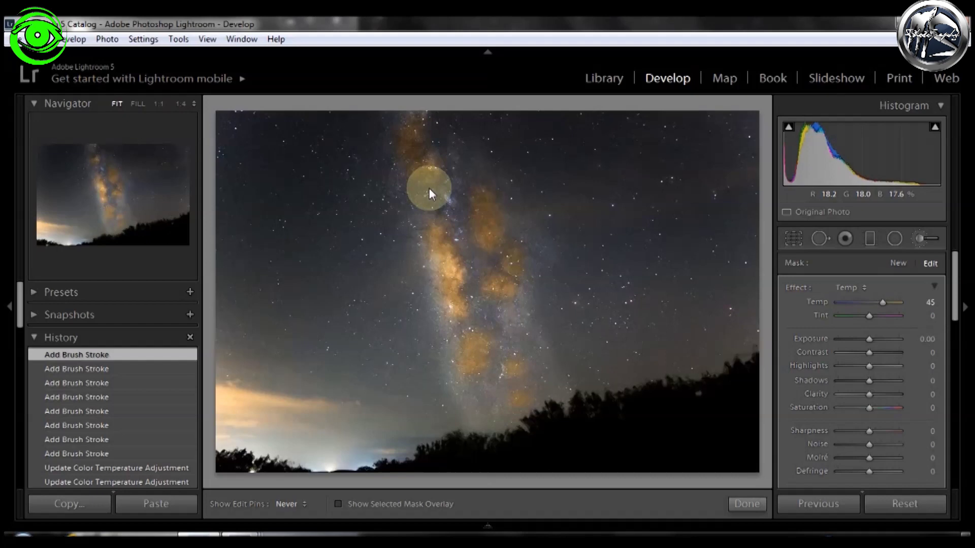
pyautogui.moveTo(428, 188); pyautogui.dragTo(449, 212)
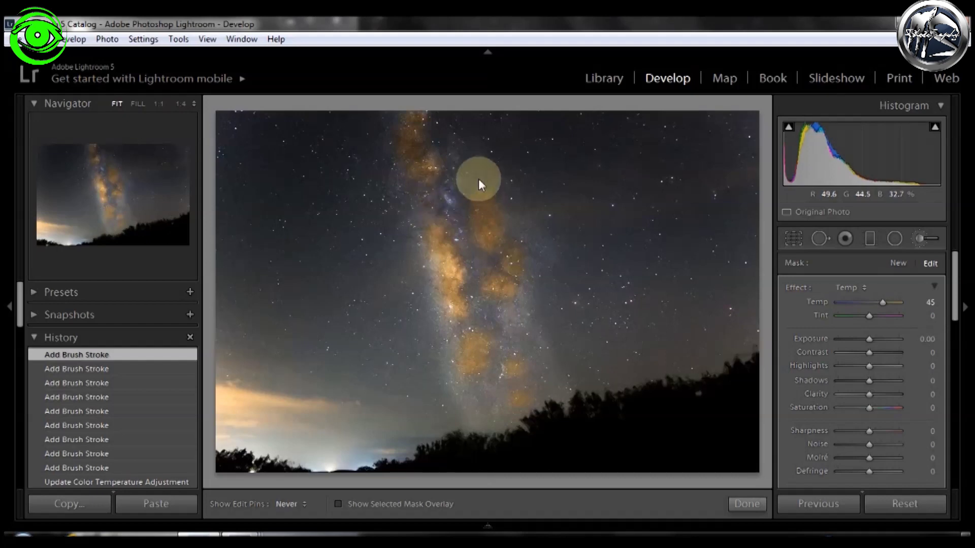
pyautogui.moveTo(478, 179); pyautogui.dragTo(464, 157)
# Toggle the brush edit pins on and off to check the warm mask
pyautogui.press('h')
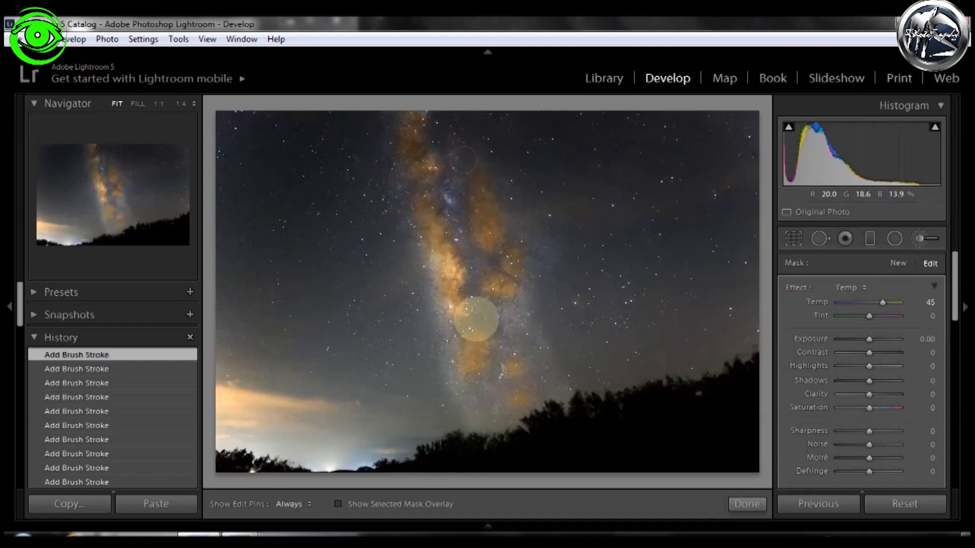
pyautogui.press('h')
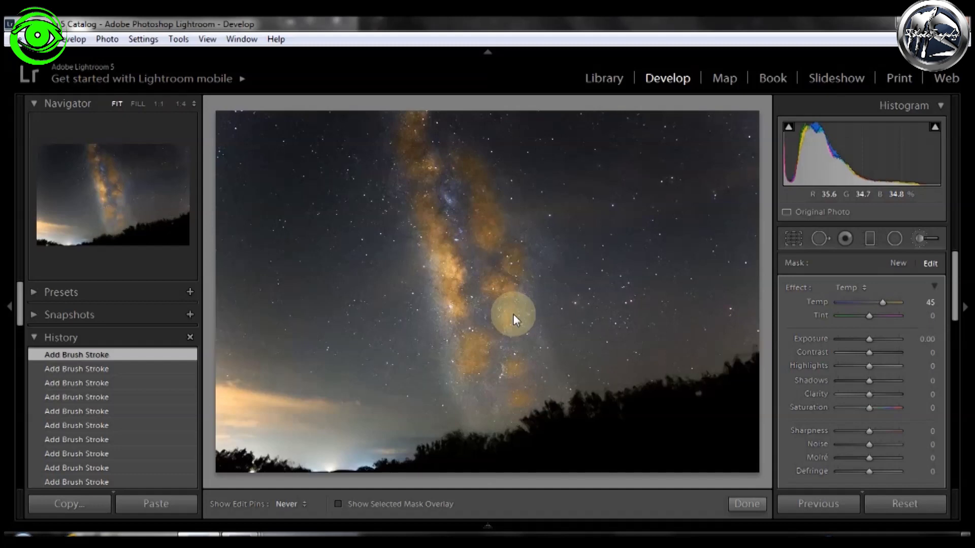
pyautogui.press('h')
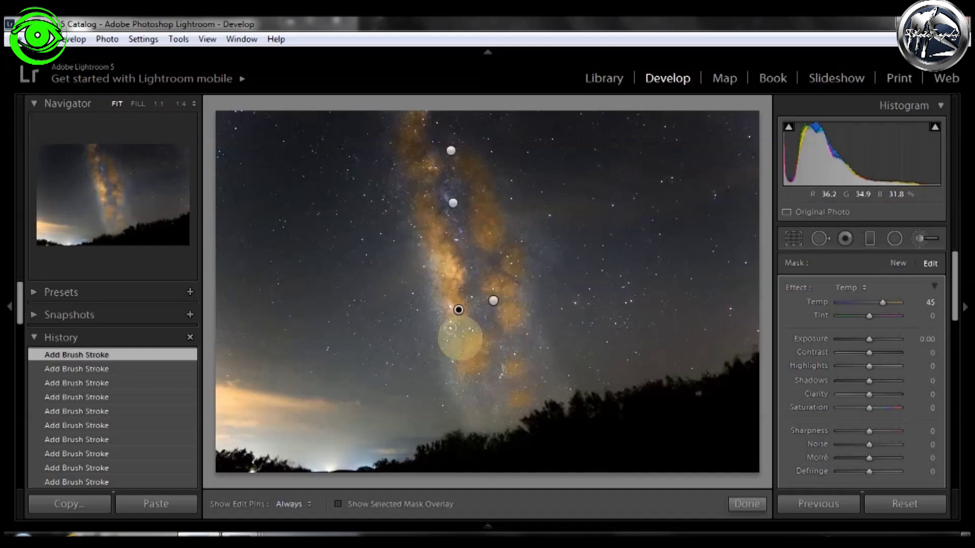
pyautogui.press('h')
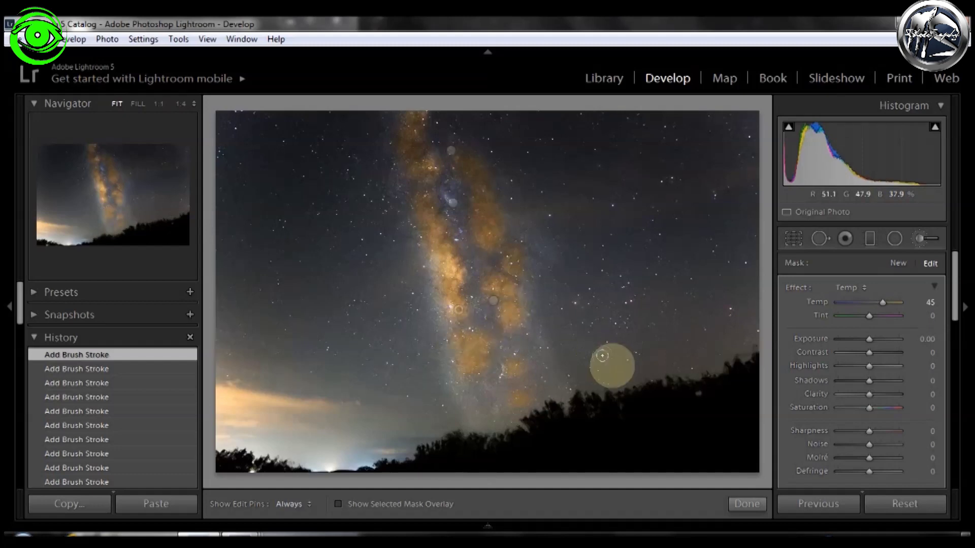
pyautogui.press('h')
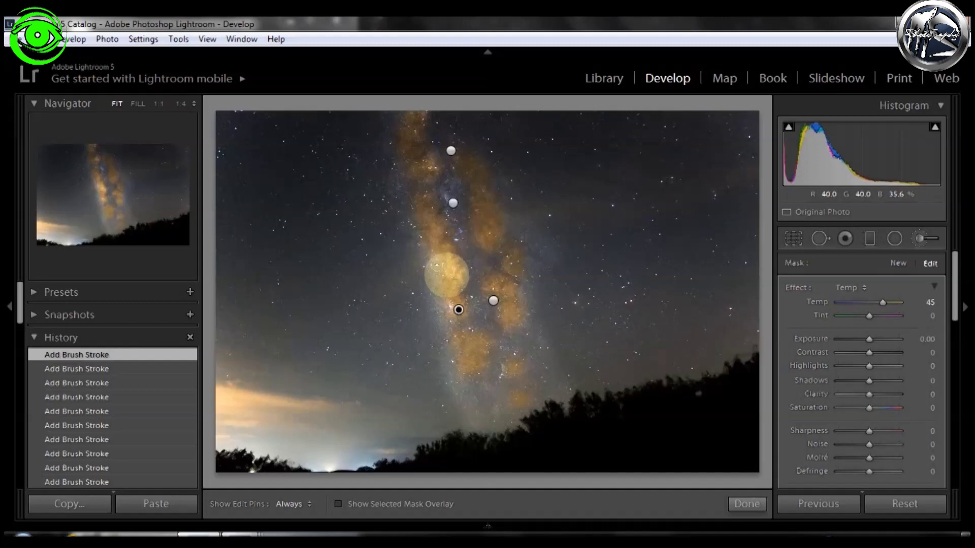
pyautogui.press('h')
pyautogui.press('h')
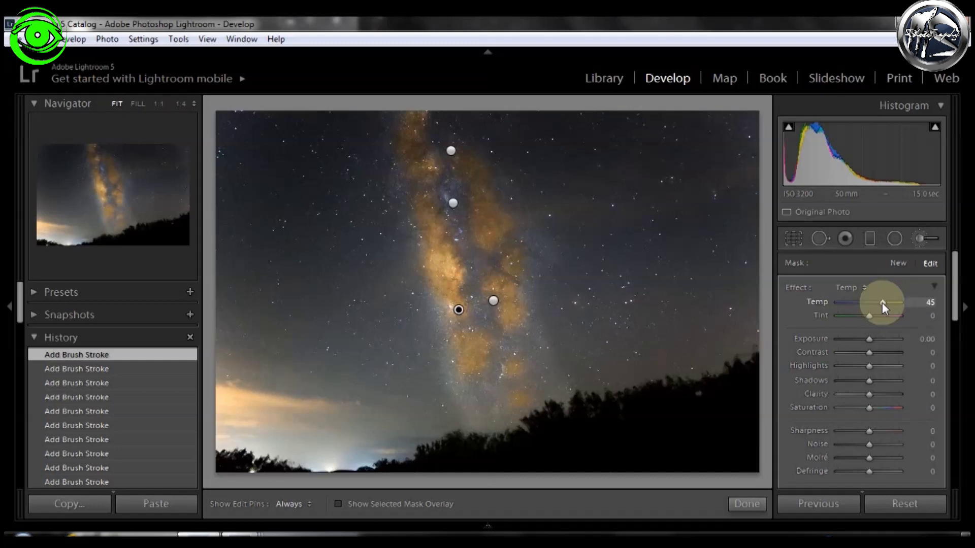
# Reduce the warm brush's Temp from 45 to 6 and finish with Done
pyautogui.moveTo(881, 303); pyautogui.dragTo(872, 304)
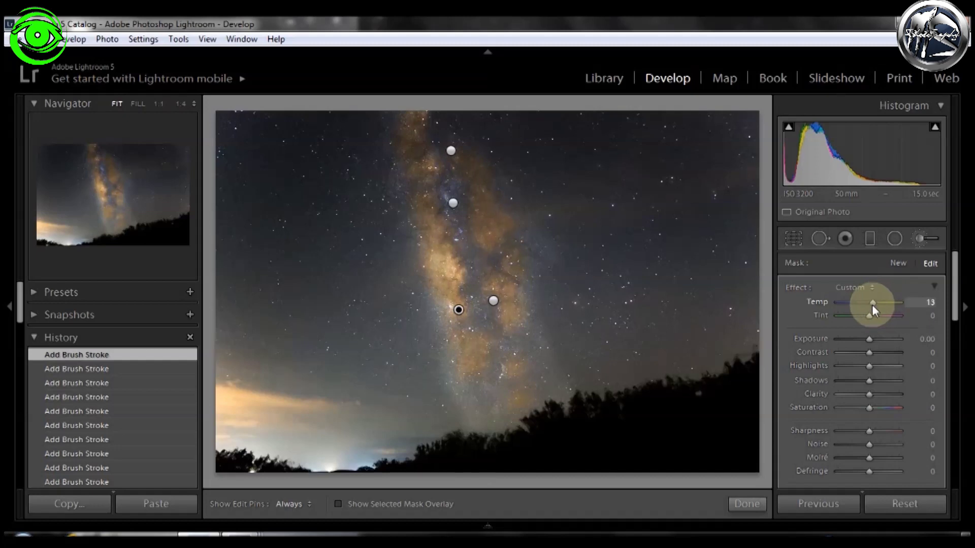
pyautogui.moveTo(872, 305); pyautogui.dragTo(871, 305)
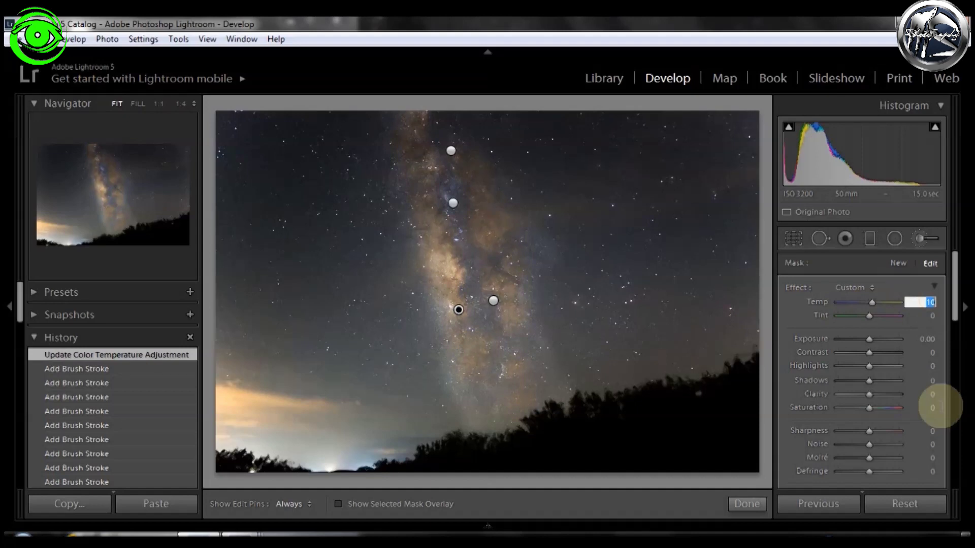
pyautogui.press('Down')
pyautogui.press('Down')
pyautogui.press('Down')
pyautogui.press('Down')
pyautogui.press('Down')
pyautogui.press('Down')
pyautogui.press('Down')
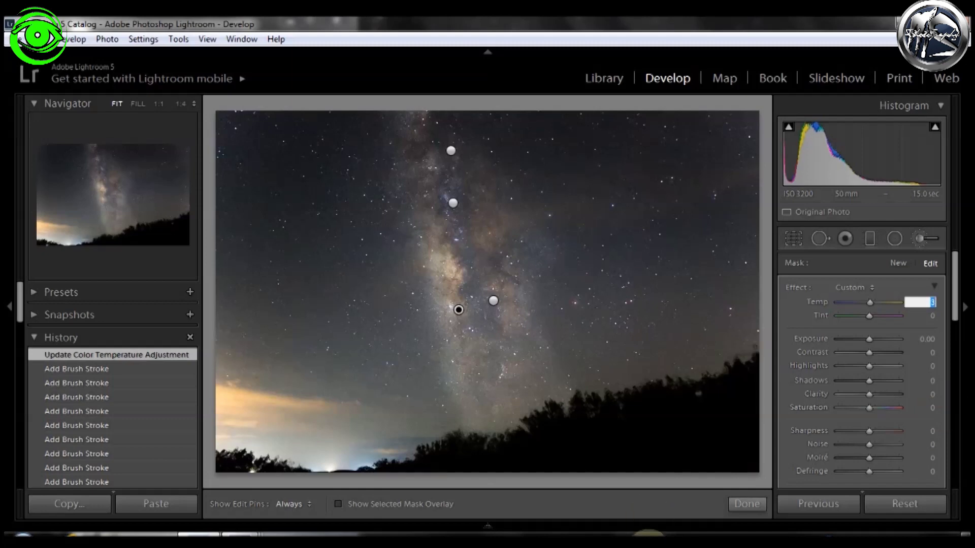
pyautogui.click(750, 504)
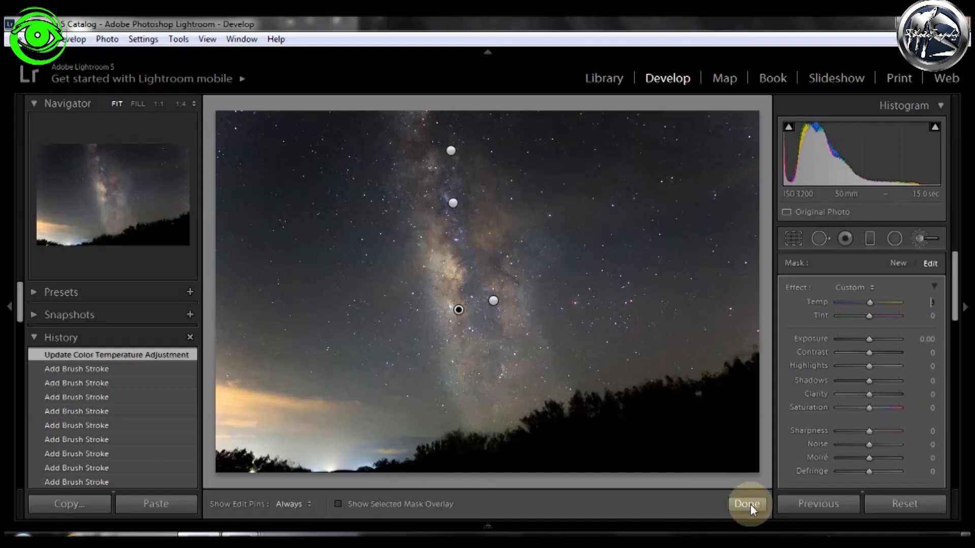
# Compare with the original Import state in History, then return to the latest edit
pyautogui.scroll(-8, 76, 404)
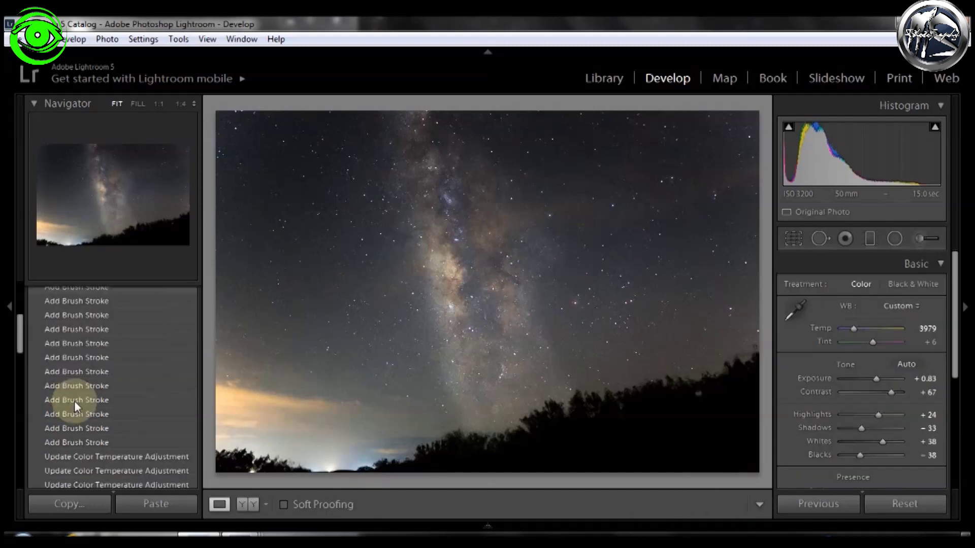
pyautogui.scroll(-5, 76, 406)
pyautogui.click(73, 455)
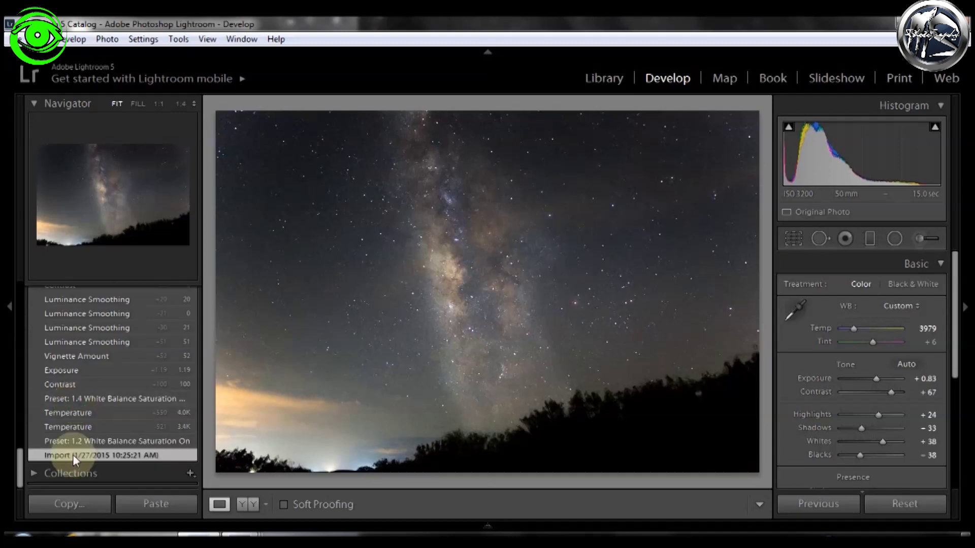
pyautogui.scroll(15, 84, 403)
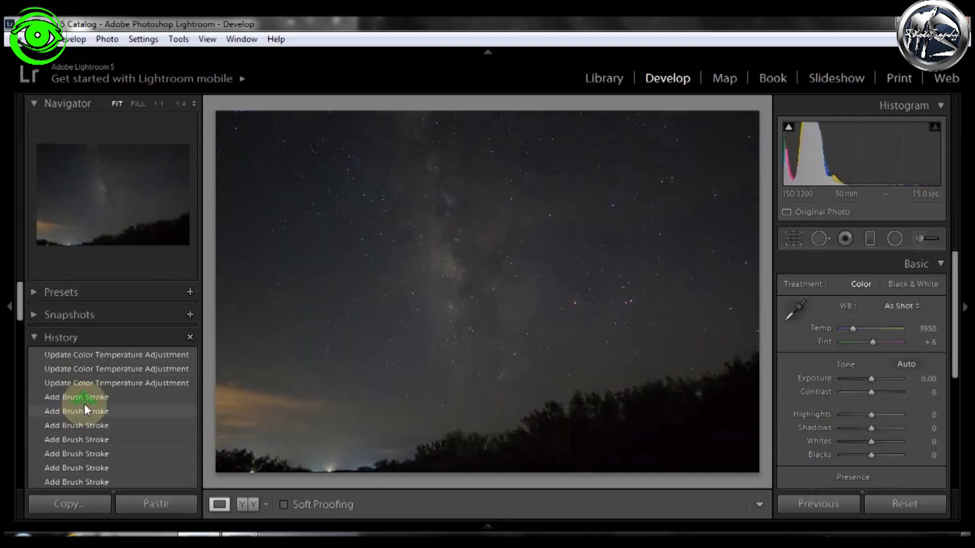
pyautogui.click(87, 356)
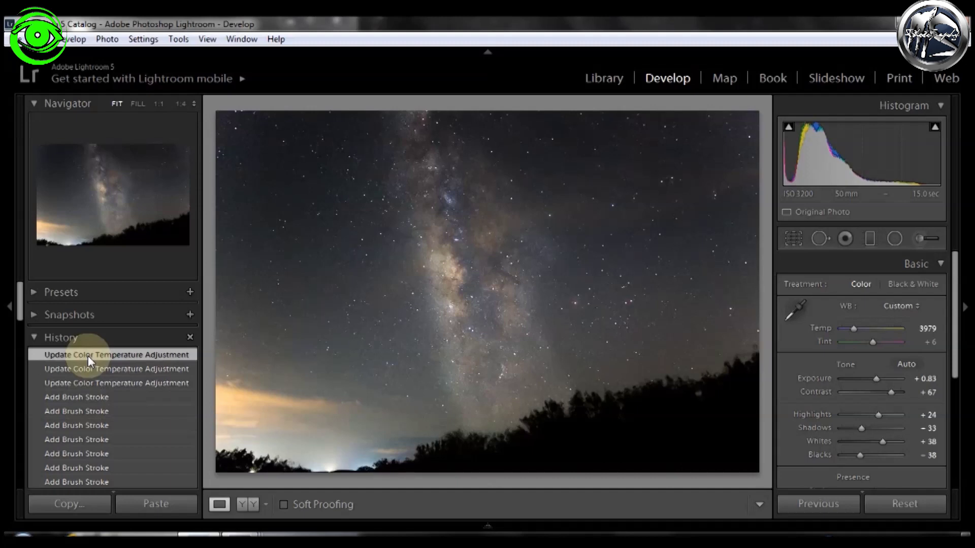
# Open the photo in Adobe Photoshop CC 2014 via Photo > Edit In
pyautogui.click(138, 40)
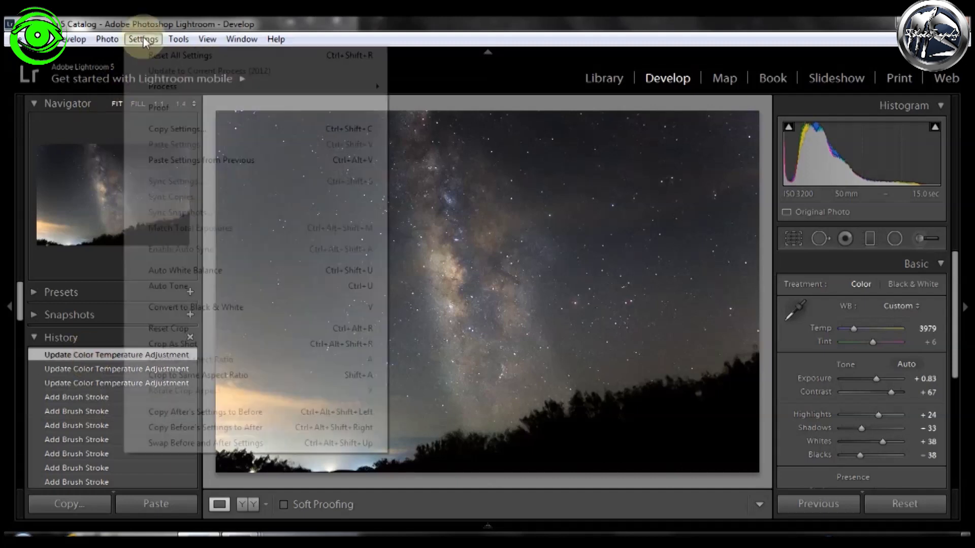
pyautogui.moveTo(108, 39)
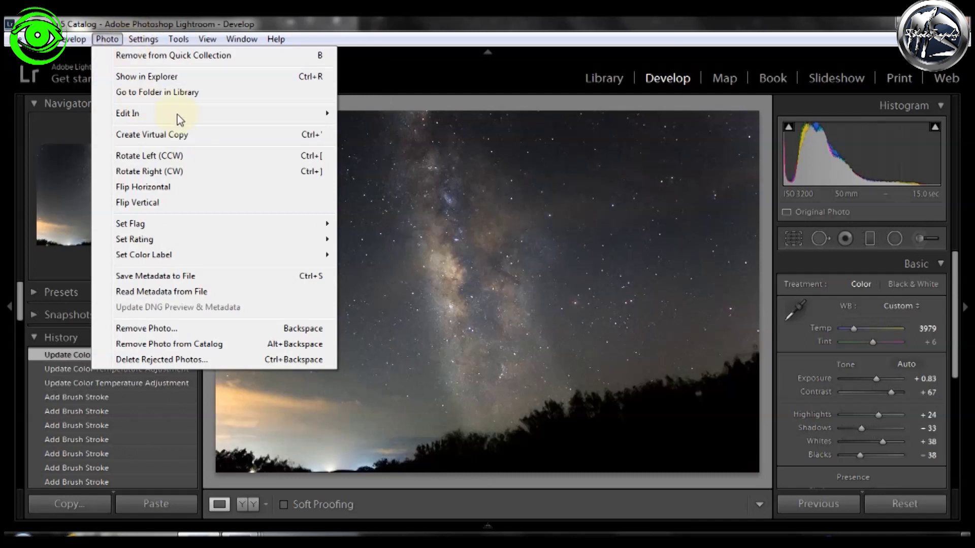
pyautogui.moveTo(193, 113)
pyautogui.click(429, 115)
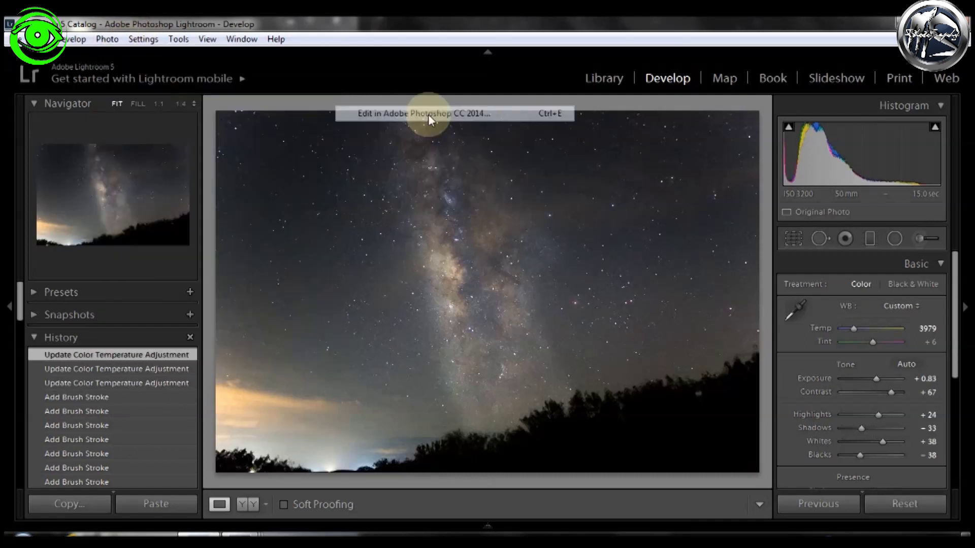